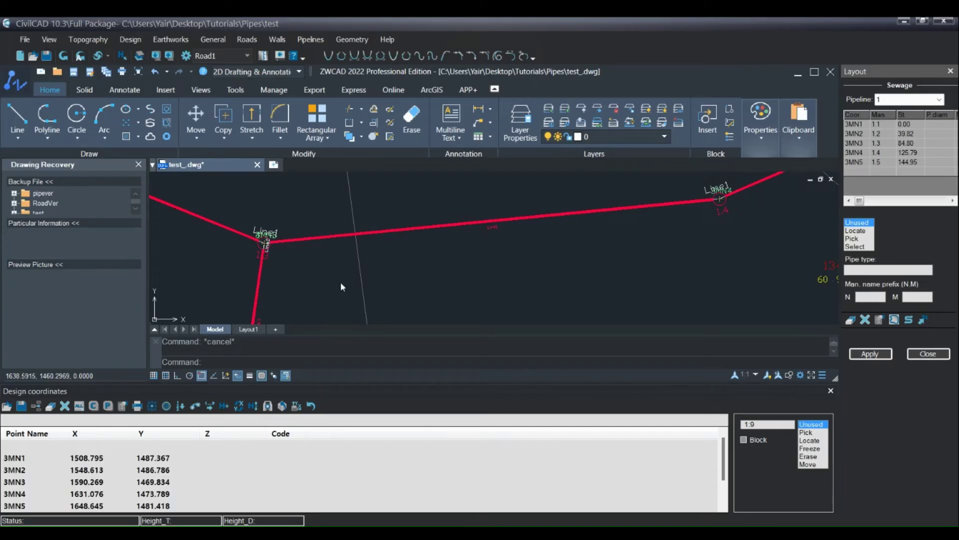
- Zoom and pan the drawing to get a close view of manhole 3MN4 at the pipeline bend
{"action": "scroll", "coordinate": [482, 252], "scroll_direction": "down", "scroll_amount": 2}
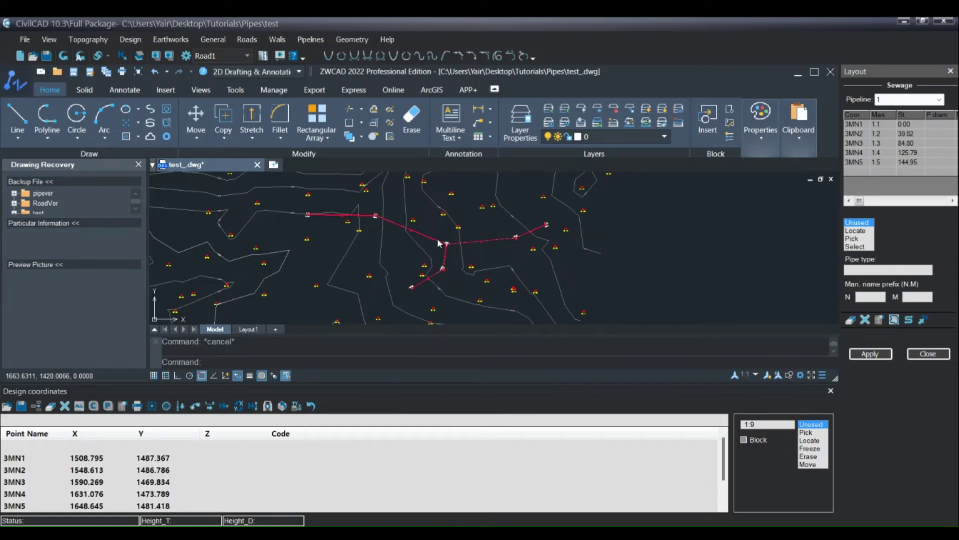
{"action": "scroll", "coordinate": [441, 247], "scroll_direction": "up", "scroll_amount": 4}
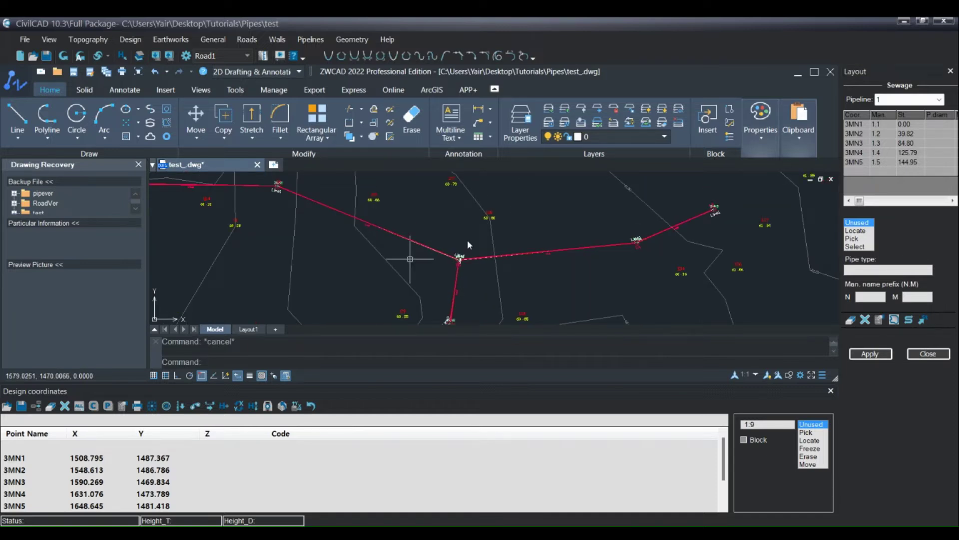
{"action": "mouse_move", "coordinate": [425, 275]}
{"action": "middle_mouse_down"}
{"action": "mouse_move", "coordinate": [442, 244]}
{"action": "mouse_move", "coordinate": [469, 272]}
{"action": "mouse_move", "coordinate": [469, 301]}
{"action": "mouse_move", "coordinate": [490, 265]}
{"action": "mouse_move", "coordinate": [489, 293]}
{"action": "mouse_move", "coordinate": [518, 291]}
{"action": "middle_mouse_up"}
{"action": "scroll", "coordinate": [442, 244], "scroll_direction": "up", "scroll_amount": 4}
{"action": "scroll", "coordinate": [484, 247], "scroll_direction": "down", "scroll_amount": 4}
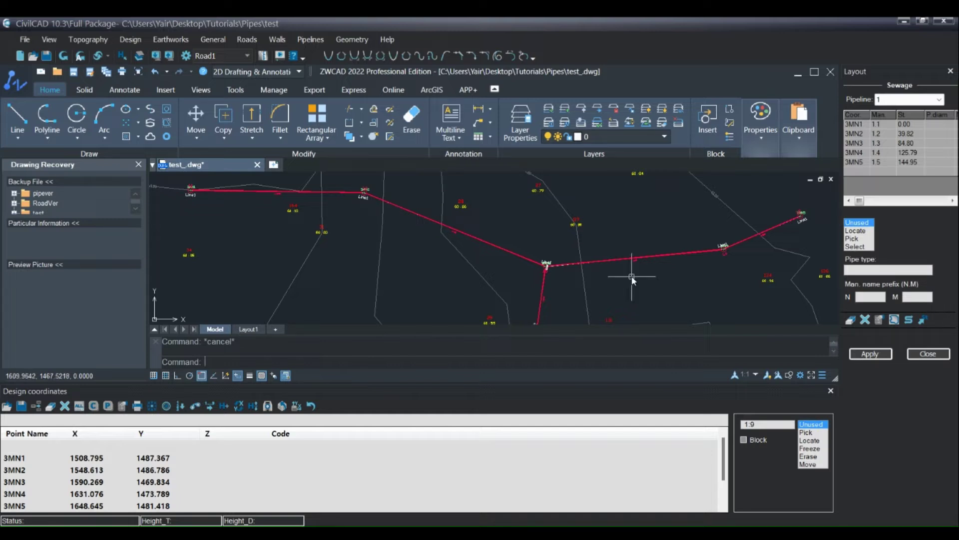
{"action": "mouse_move", "coordinate": [733, 269]}
{"action": "middle_mouse_down"}
{"action": "mouse_move", "coordinate": [590, 275]}
{"action": "mouse_move", "coordinate": [541, 254]}
{"action": "middle_mouse_up"}
{"action": "scroll", "coordinate": [505, 250], "scroll_direction": "up", "scroll_amount": 5}
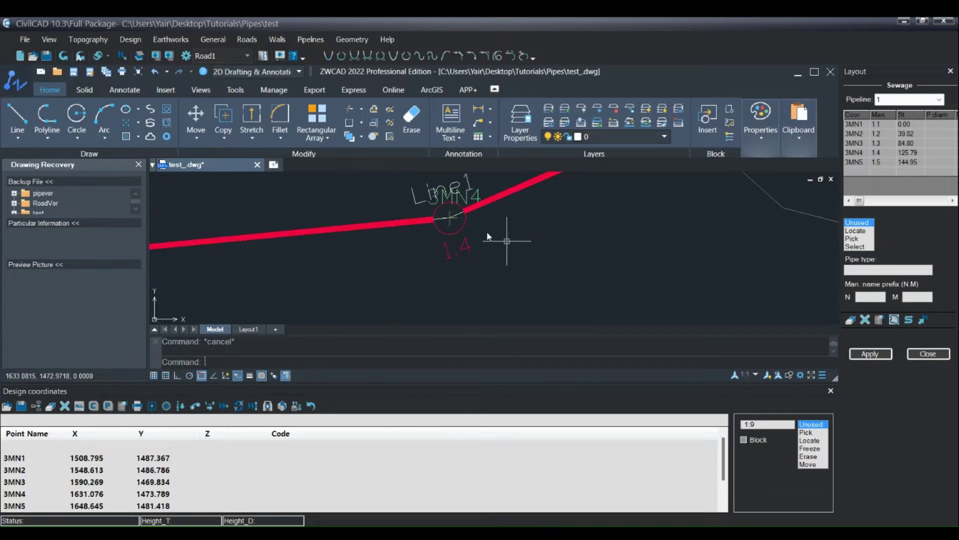
{"action": "scroll", "coordinate": [515, 274], "scroll_direction": "down", "scroll_amount": 2}
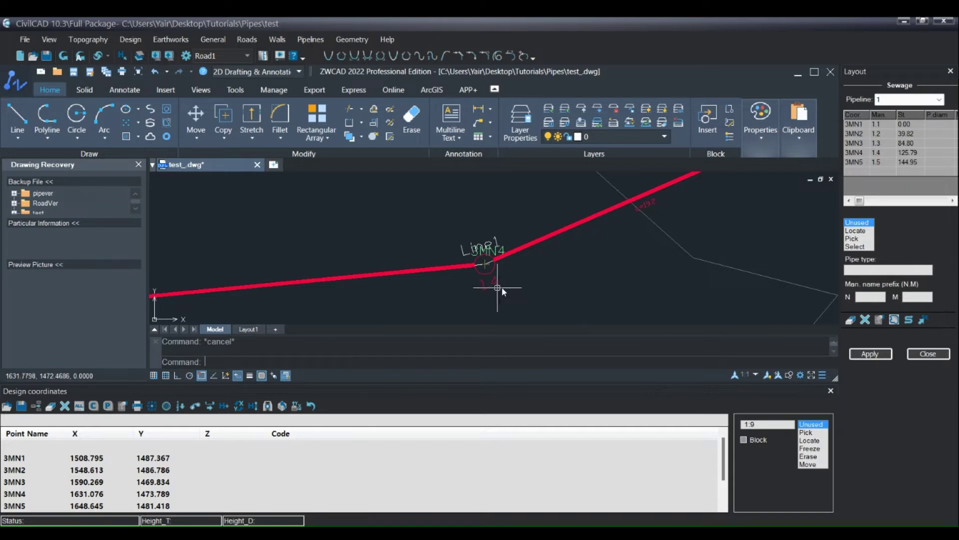
- Move manhole 3MN4 to X 1633.988, Y 1477.389 and rebuild, updating stations to 129.16 and 144.36
{"action": "left_click", "coordinate": [318, 43]}
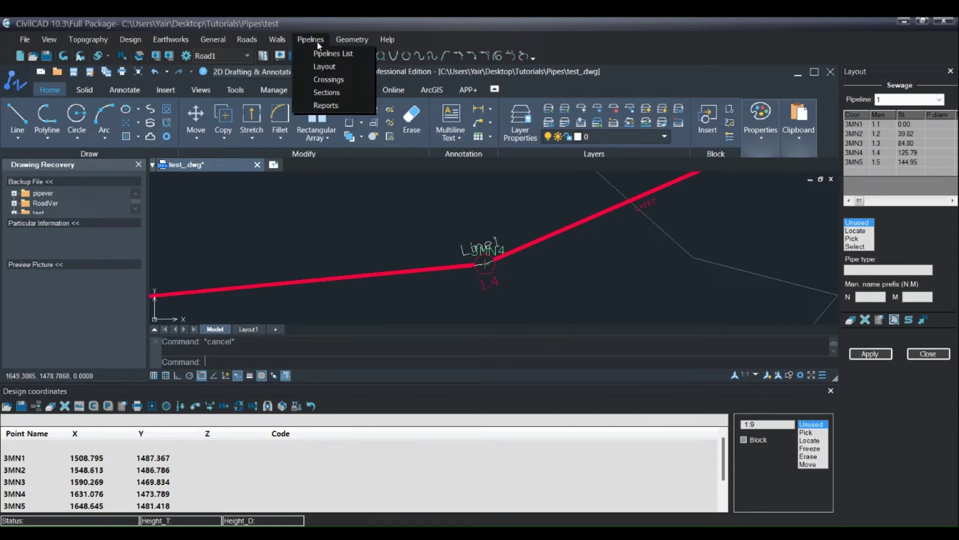
{"action": "left_click", "coordinate": [322, 66]}
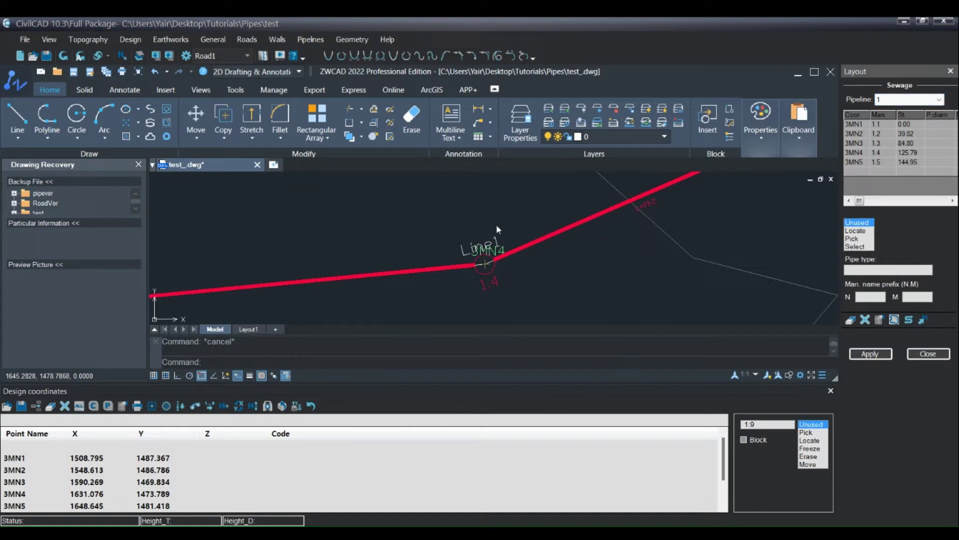
{"action": "left_click", "coordinate": [492, 269]}
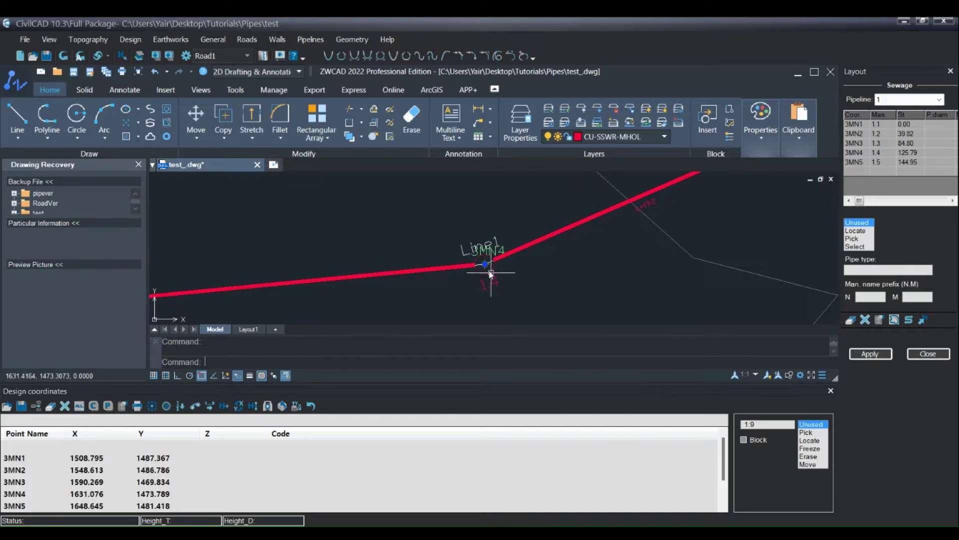
{"action": "left_click", "coordinate": [484, 265]}
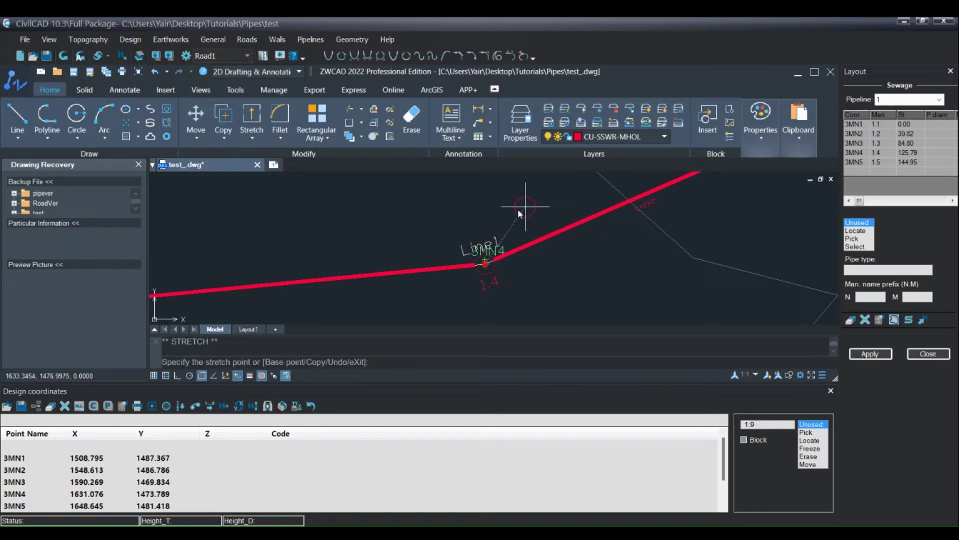
{"action": "left_click", "coordinate": [537, 202]}
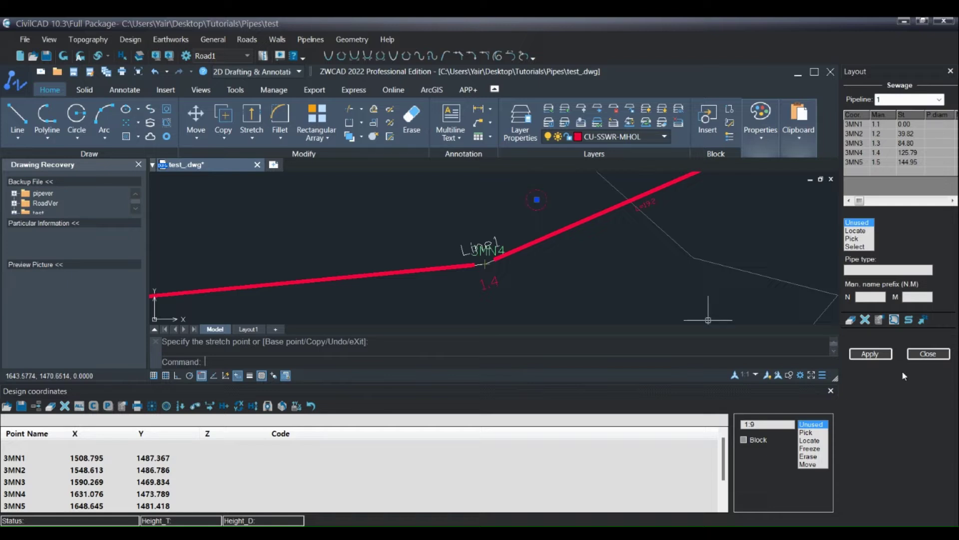
{"action": "left_click", "coordinate": [885, 358]}
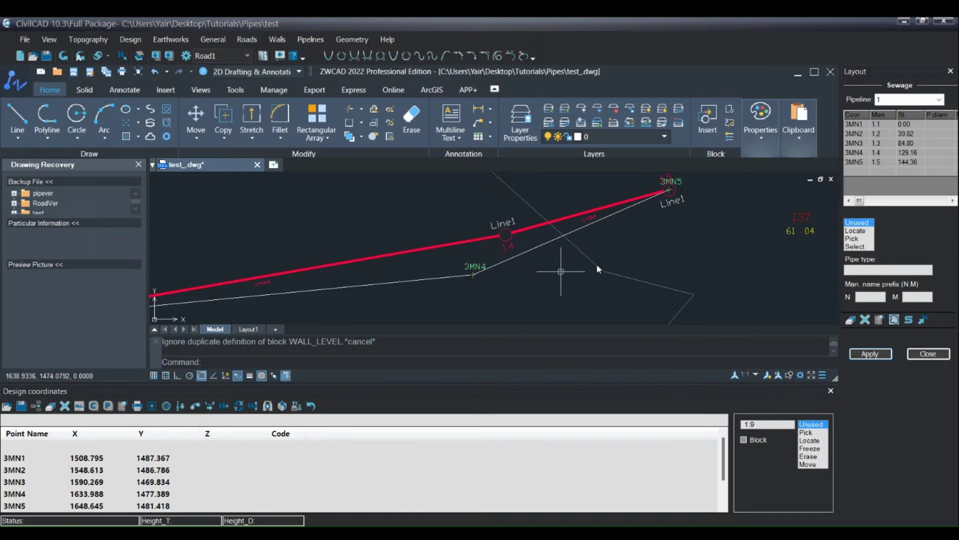
- Insert manhole 1.41 at station 135 before 3MN5 in the Layout table and rebuild pipeline 1
{"action": "mouse_move", "coordinate": [517, 250]}
{"action": "middle_mouse_down"}
{"action": "mouse_move", "coordinate": [477, 261]}
{"action": "mouse_move", "coordinate": [486, 259]}
{"action": "middle_mouse_up"}
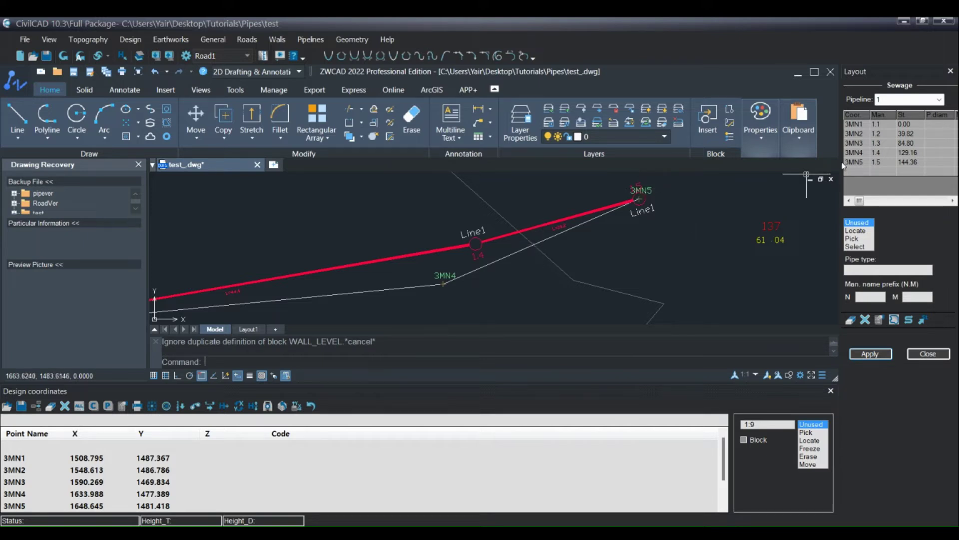
{"action": "left_click", "coordinate": [856, 165]}
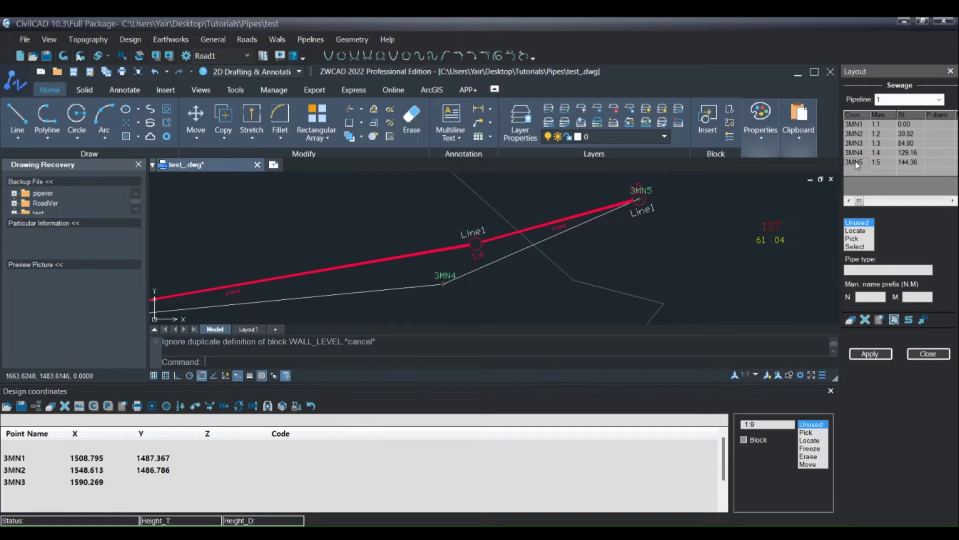
{"action": "key", "text": "Insert"}
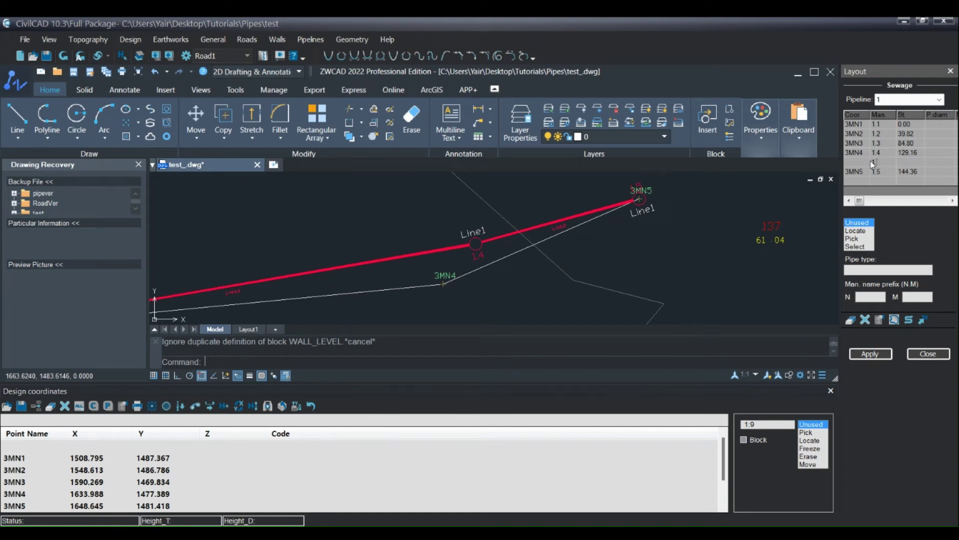
{"action": "type", "text": "1.41"}
{"action": "left_click", "coordinate": [902, 163]}
{"action": "type", "text": "135"}
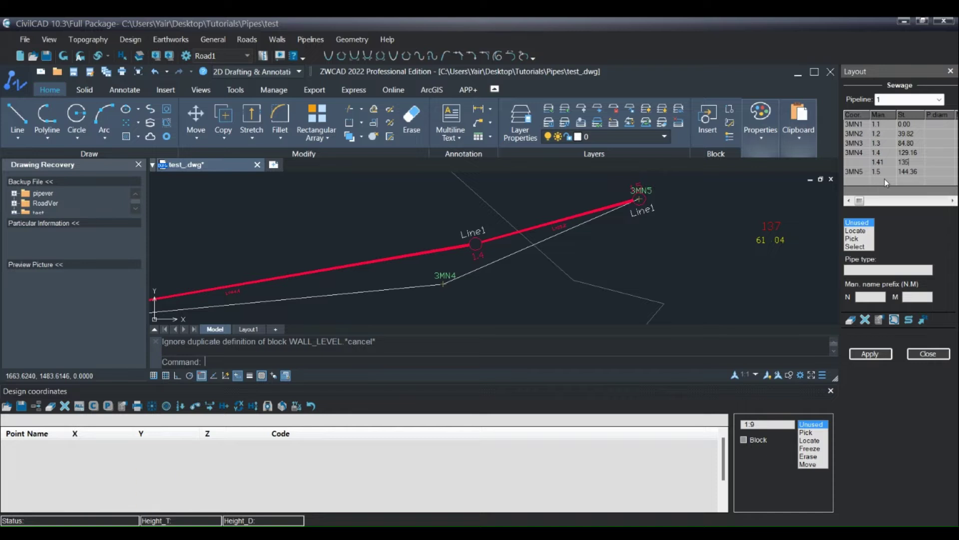
{"action": "left_click", "coordinate": [880, 354]}
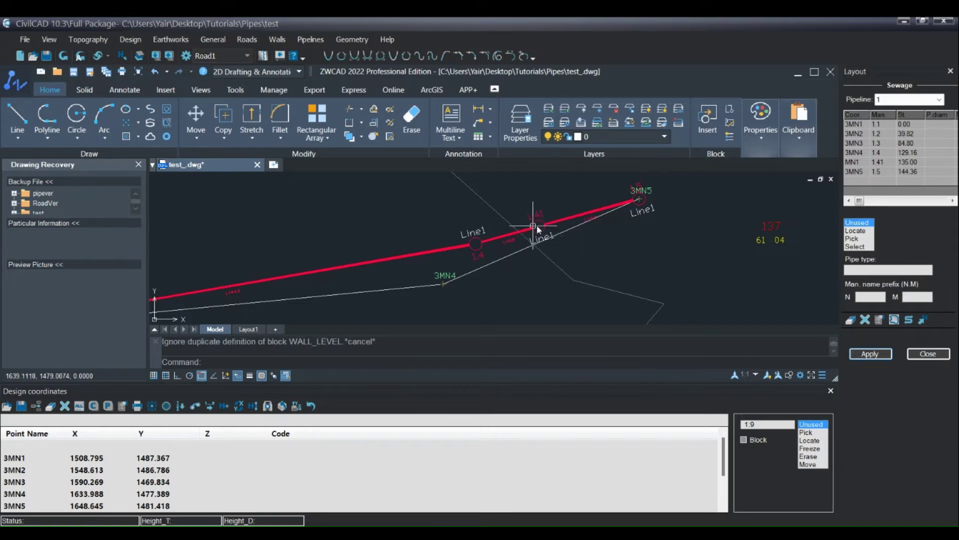
- Delete the MN1 (1.41) manhole row at station 135 and rebuild the drawing
{"action": "scroll", "coordinate": [533, 227], "scroll_direction": "up", "scroll_amount": 2}
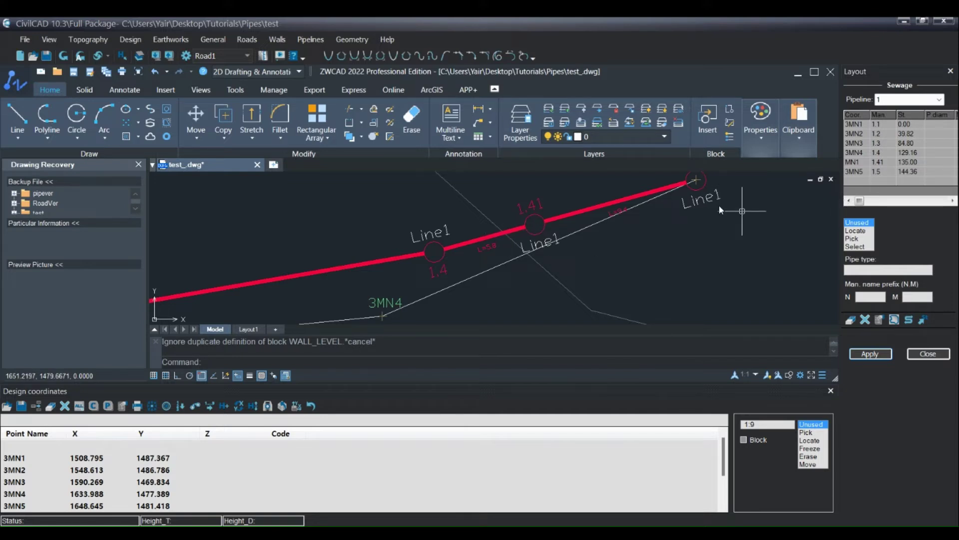
{"action": "left_click", "coordinate": [854, 163]}
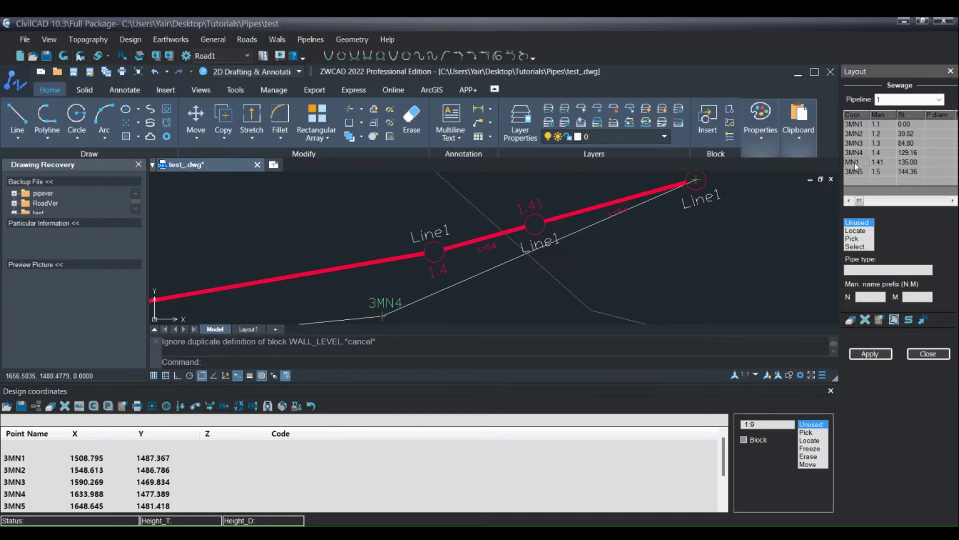
{"action": "key", "text": "Delete"}
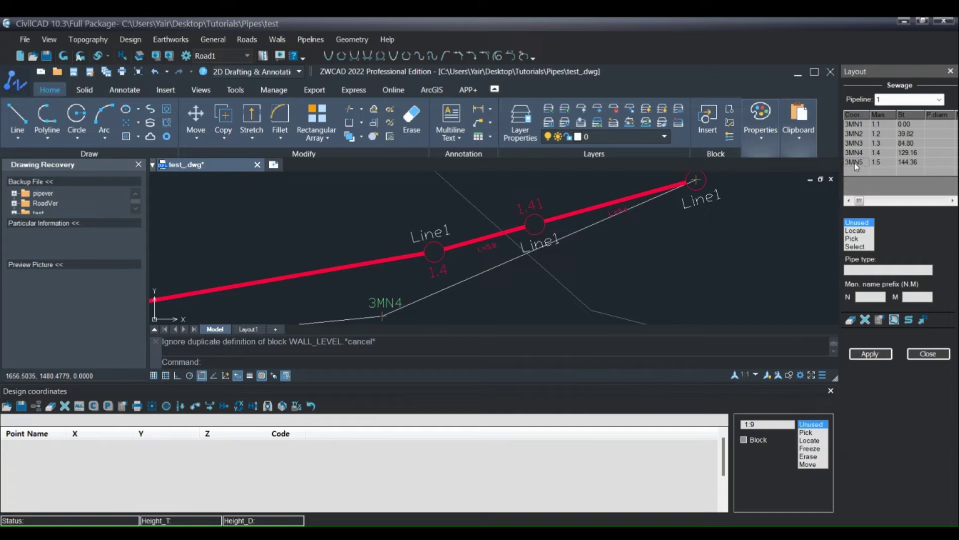
{"action": "left_click", "coordinate": [870, 354]}
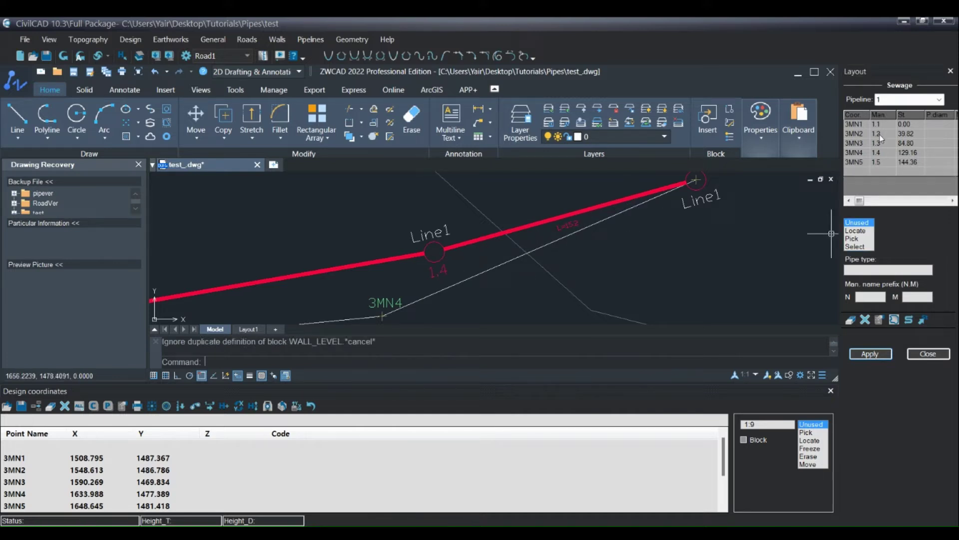
- Centre the view on manhole 3MN2 and switch the Layout panel to pipeline 2
{"action": "scroll", "coordinate": [470, 235], "scroll_direction": "down", "scroll_amount": 3}
{"action": "scroll", "coordinate": [460, 257], "scroll_direction": "up", "scroll_amount": 5}
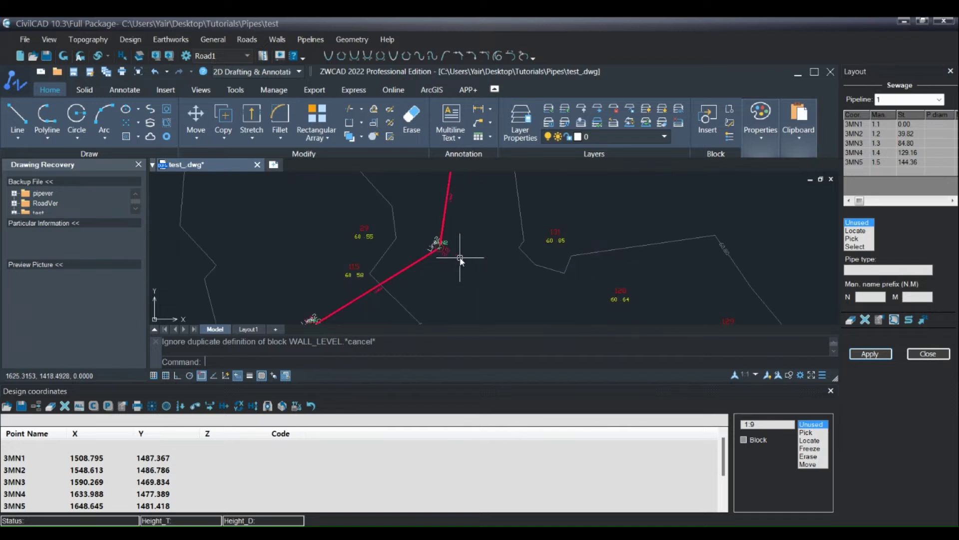
{"action": "middle_click_drag", "start_coordinate": [435, 233], "coordinate": [508, 264]}
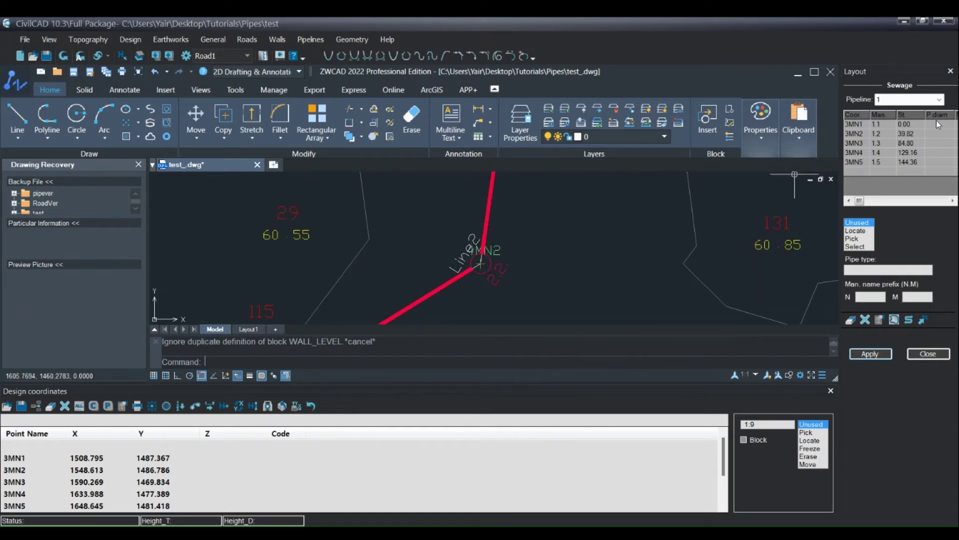
{"action": "left_click", "coordinate": [919, 103]}
{"action": "left_click", "coordinate": [915, 118]}
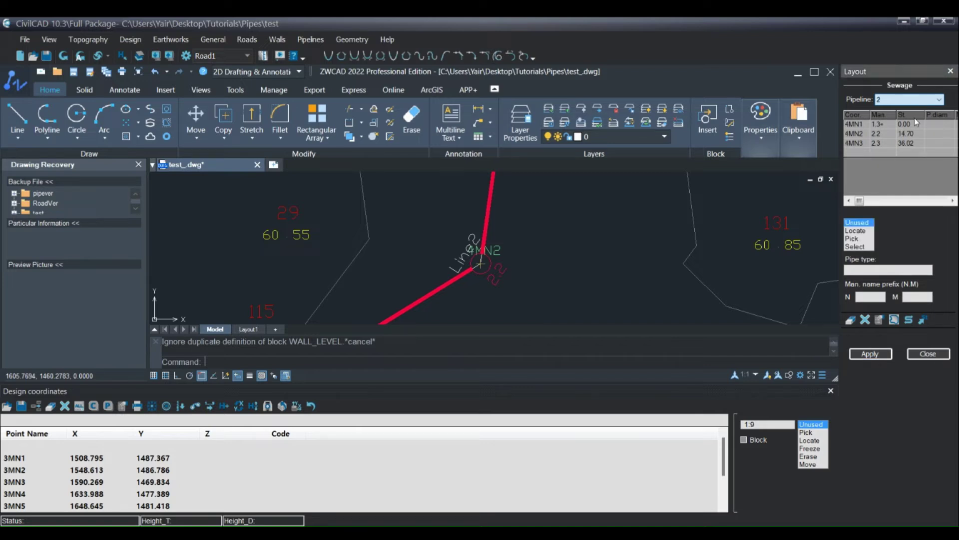
- Move manhole 4MN2 to a new point and rebuild, changing its stations to 14.17 and 33.80
{"action": "left_click", "coordinate": [486, 268]}
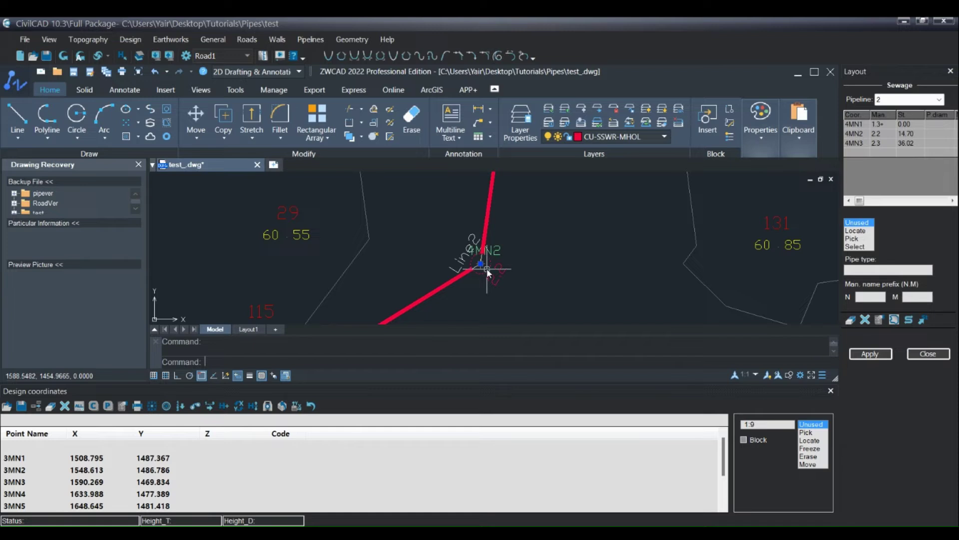
{"action": "left_click", "coordinate": [480, 263]}
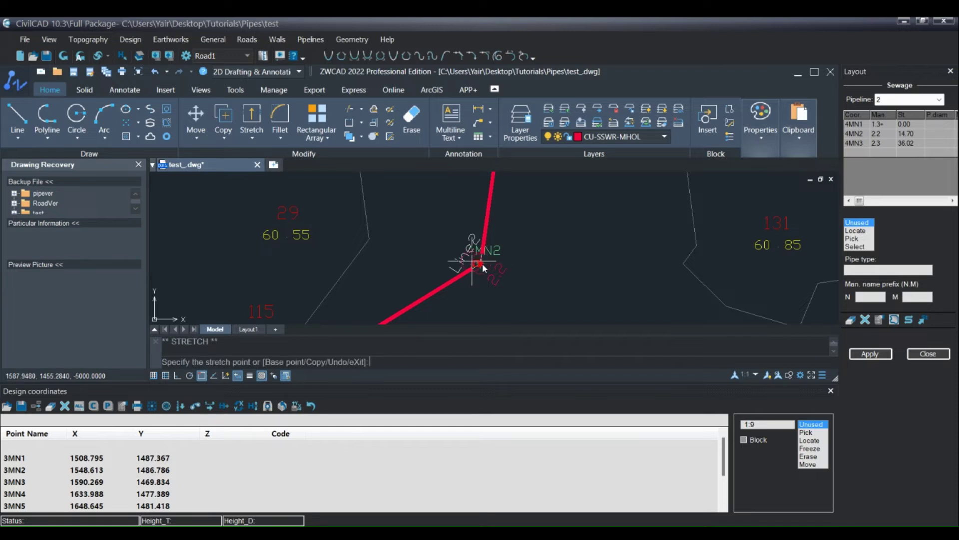
{"action": "left_click", "coordinate": [427, 240]}
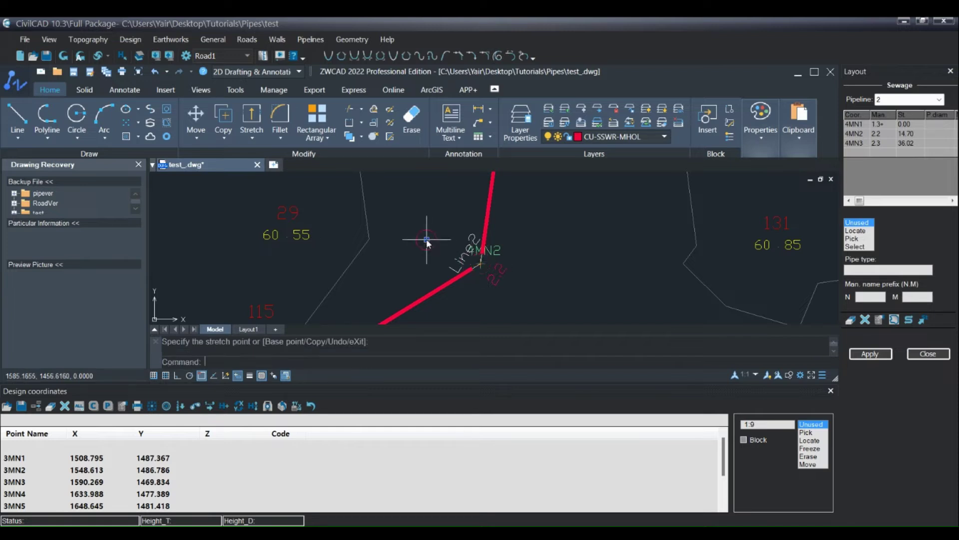
{"action": "left_click", "coordinate": [859, 354]}
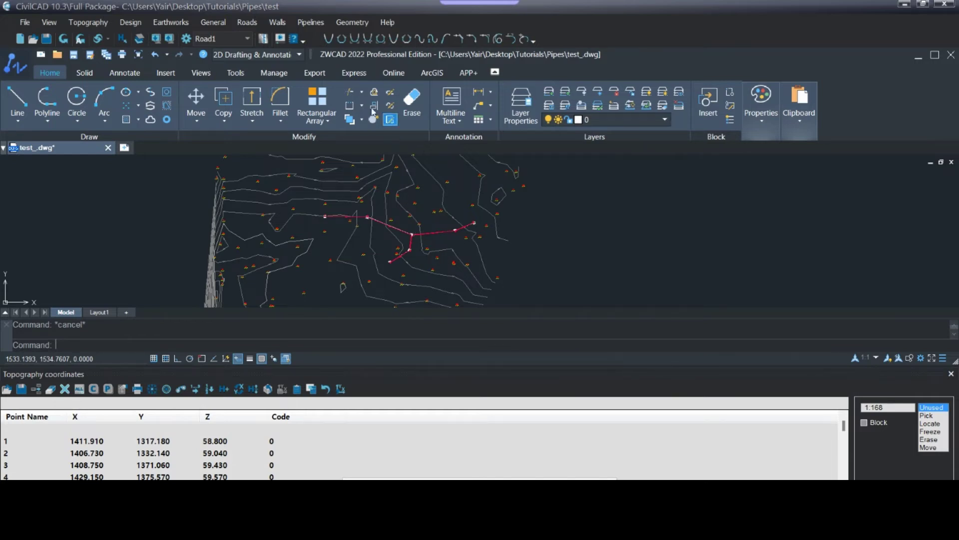
{"action": "left_click", "coordinate": [310, 22]}
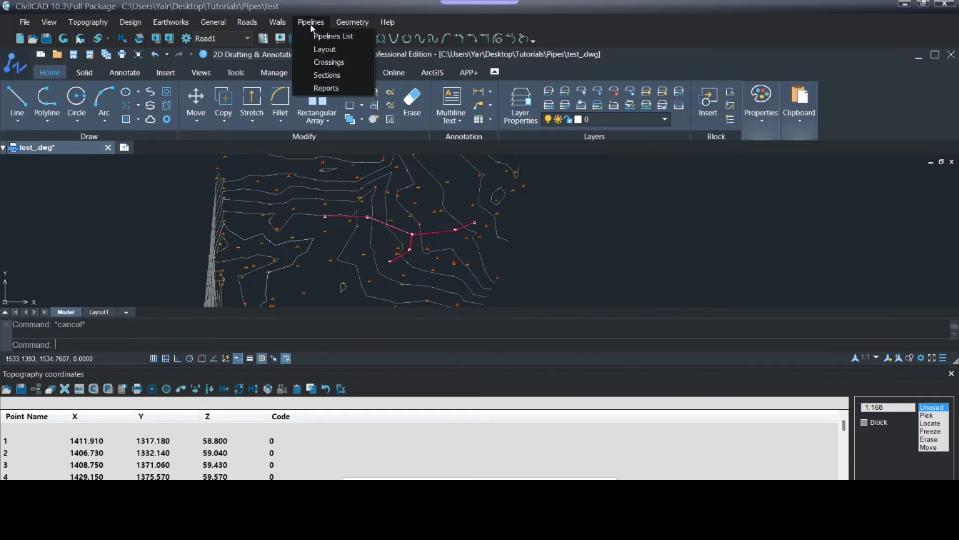
{"action": "left_click", "coordinate": [314, 76]}
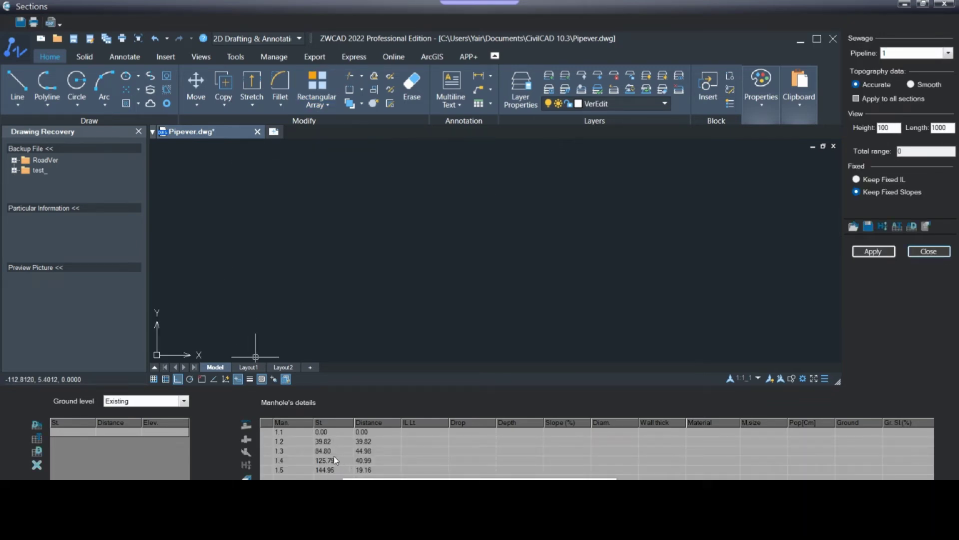
{"action": "left_click", "coordinate": [872, 251]}
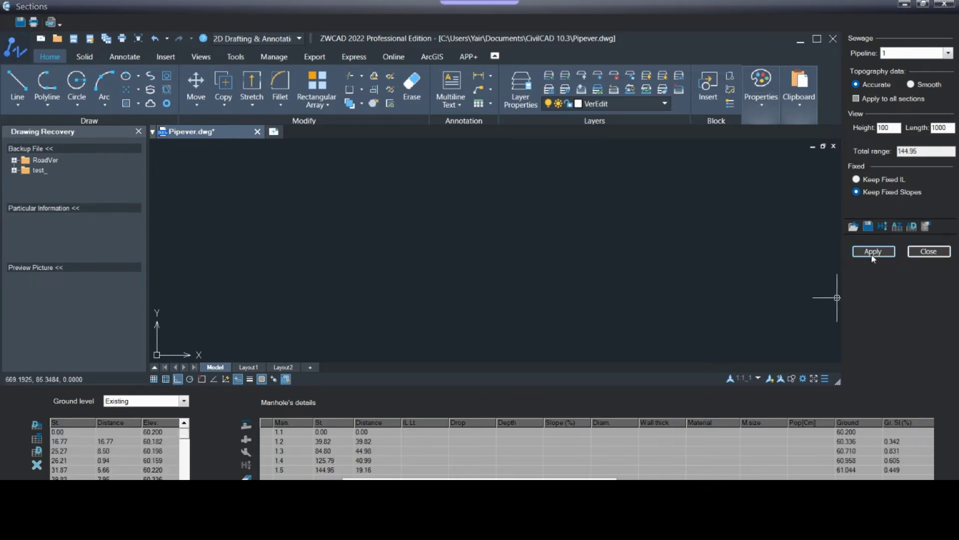
{"action": "middle_click_drag", "start_coordinate": [497, 322], "coordinate": [549, 209]}
{"action": "scroll", "coordinate": [445, 202], "scroll_direction": "up", "scroll_amount": 3}
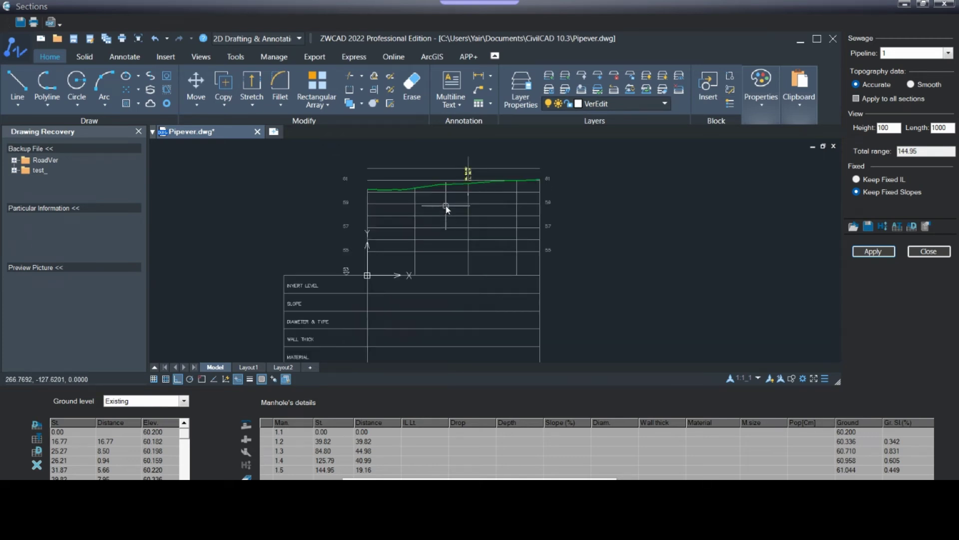
{"action": "middle_click_drag", "start_coordinate": [475, 199], "coordinate": [458, 226]}
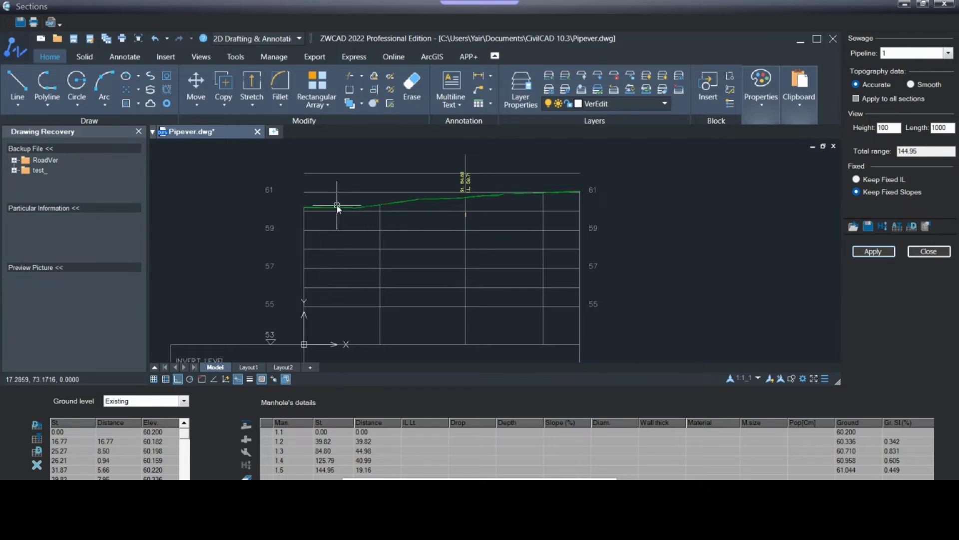
{"action": "scroll", "coordinate": [314, 213], "scroll_direction": "up", "scroll_amount": 4}
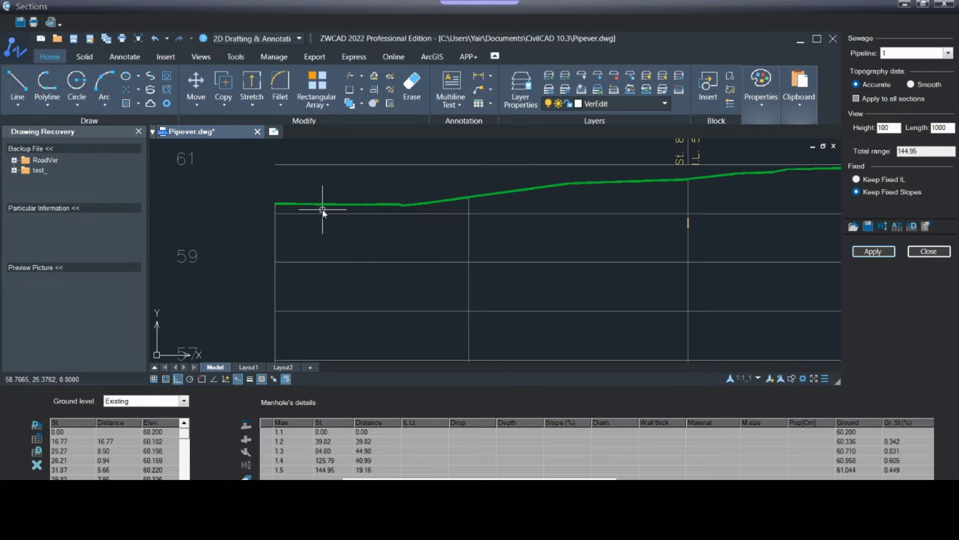
{"action": "left_click", "coordinate": [323, 204]}
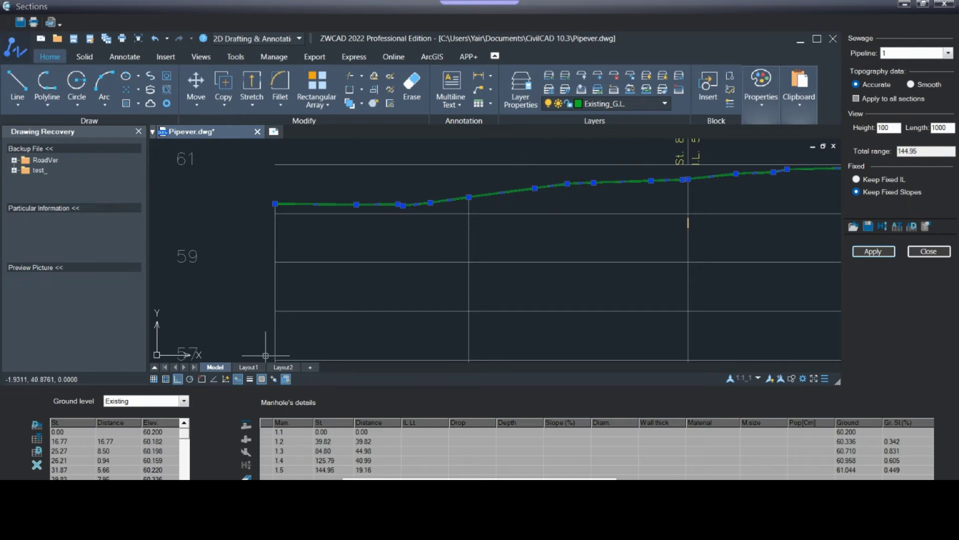
{"action": "scroll", "coordinate": [407, 253], "scroll_direction": "down", "scroll_amount": 3}
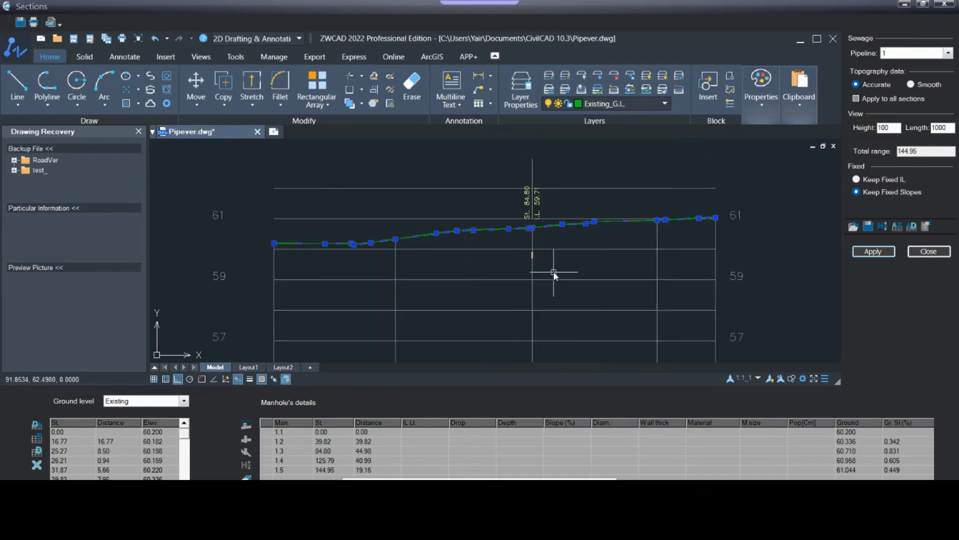
{"action": "scroll", "coordinate": [554, 272], "scroll_direction": "up", "scroll_amount": 4}
{"action": "key", "text": "Escape"}
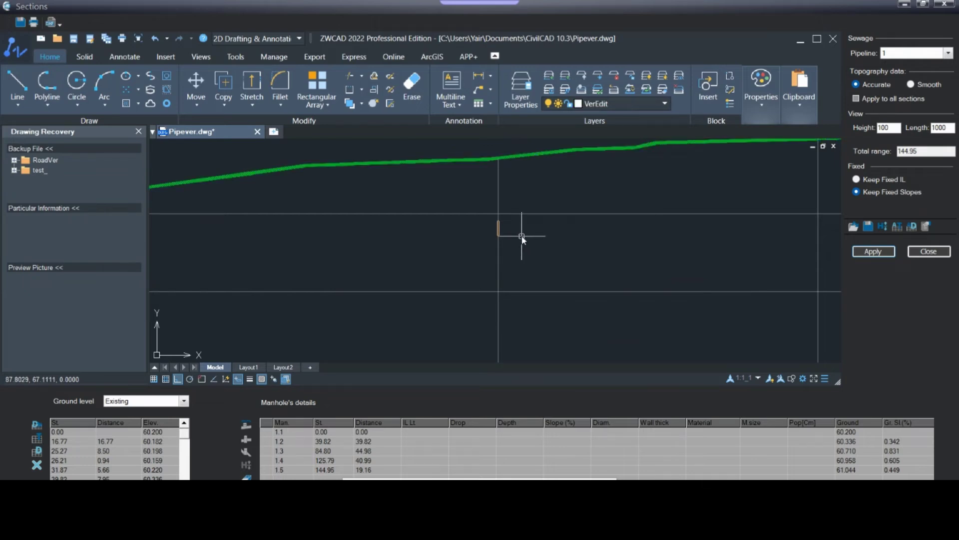
{"action": "middle_click_drag", "start_coordinate": [506, 210], "coordinate": [507, 308]}
{"action": "scroll", "coordinate": [507, 309], "scroll_direction": "down", "scroll_amount": 2}
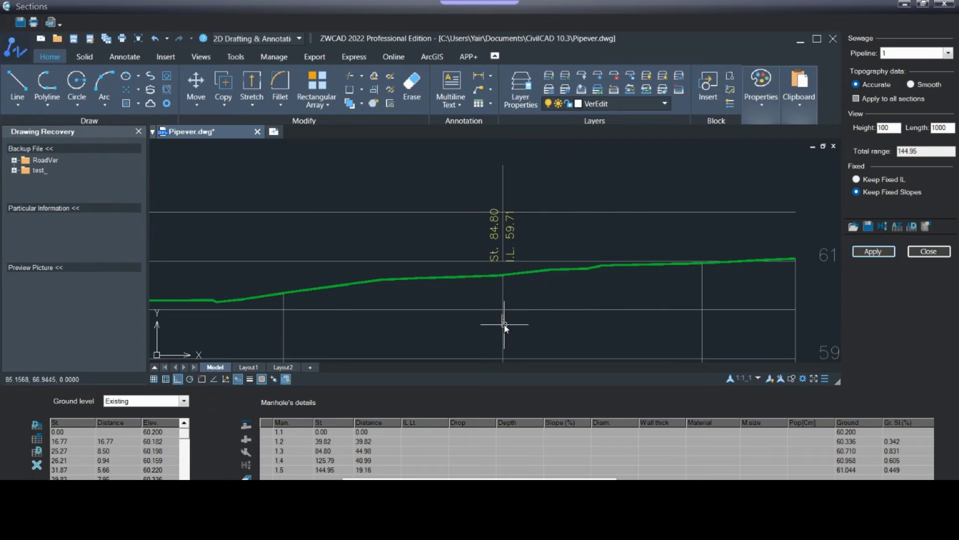
{"action": "scroll", "coordinate": [504, 324], "scroll_direction": "down", "scroll_amount": 2}
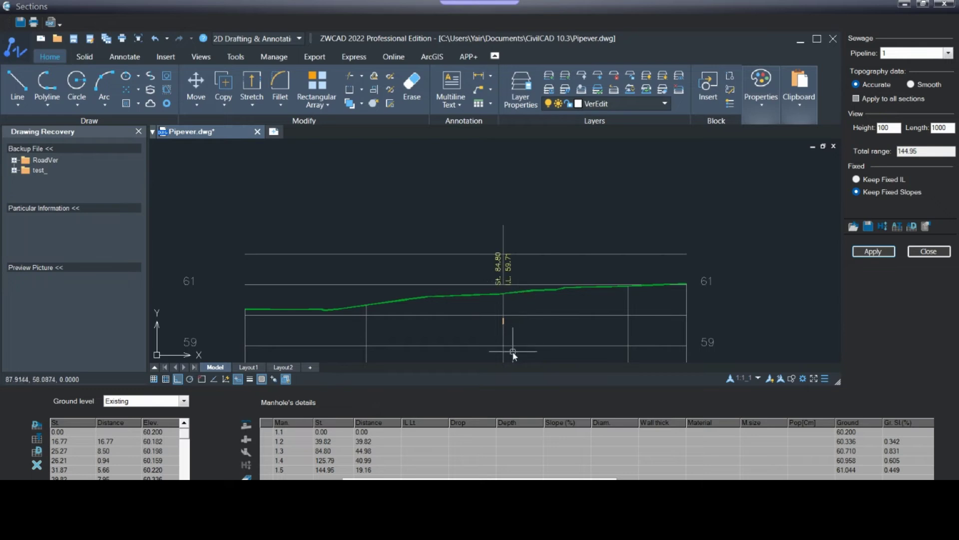
{"action": "mouse_move", "coordinate": [501, 353]}
{"action": "middle_mouse_down"}
{"action": "mouse_move", "coordinate": [488, 268]}
{"action": "mouse_move", "coordinate": [486, 302]}
{"action": "middle_mouse_up"}
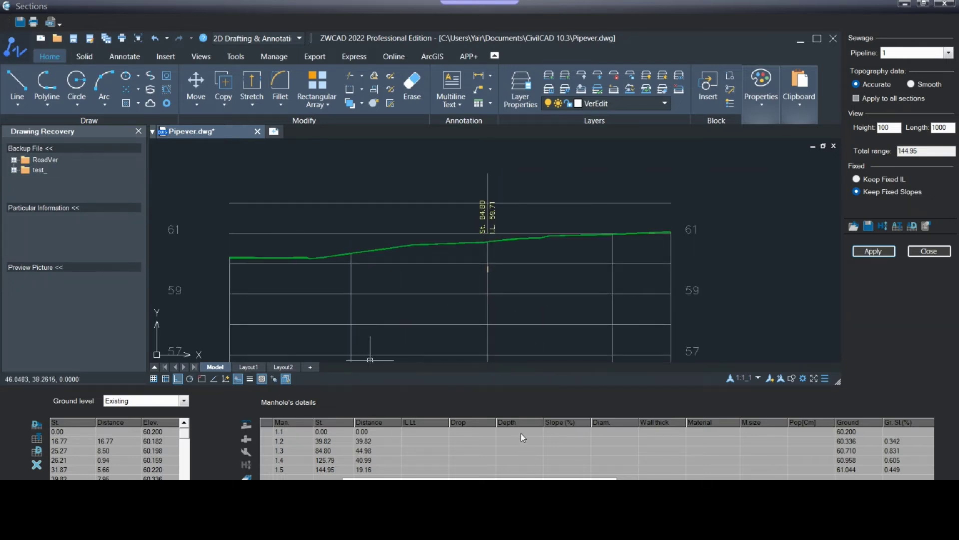
{"action": "left_click_drag", "start_coordinate": [516, 440], "coordinate": [517, 462]}
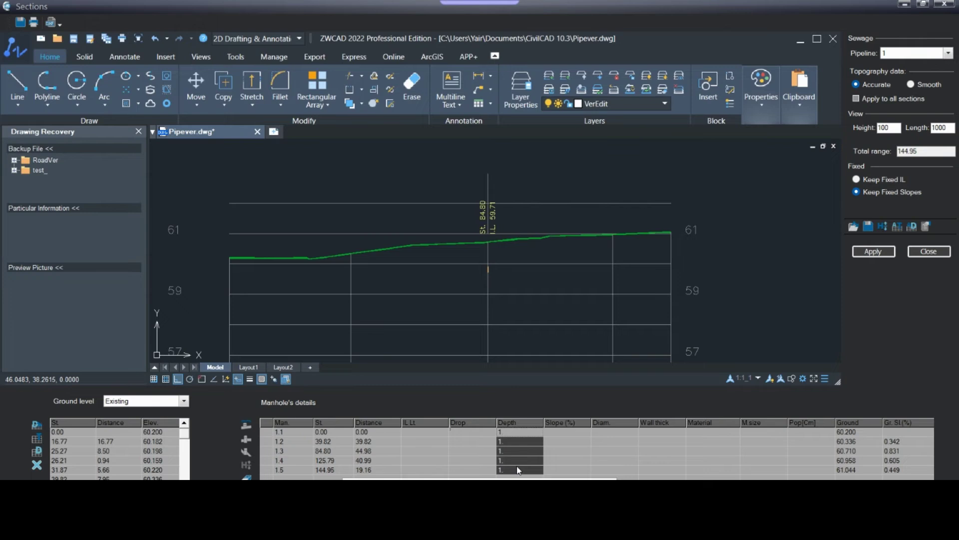
- Apply the 1.50 depths, then set every manhole's diameter to 250 and redraw the pipe
{"action": "left_click", "coordinate": [859, 255]}
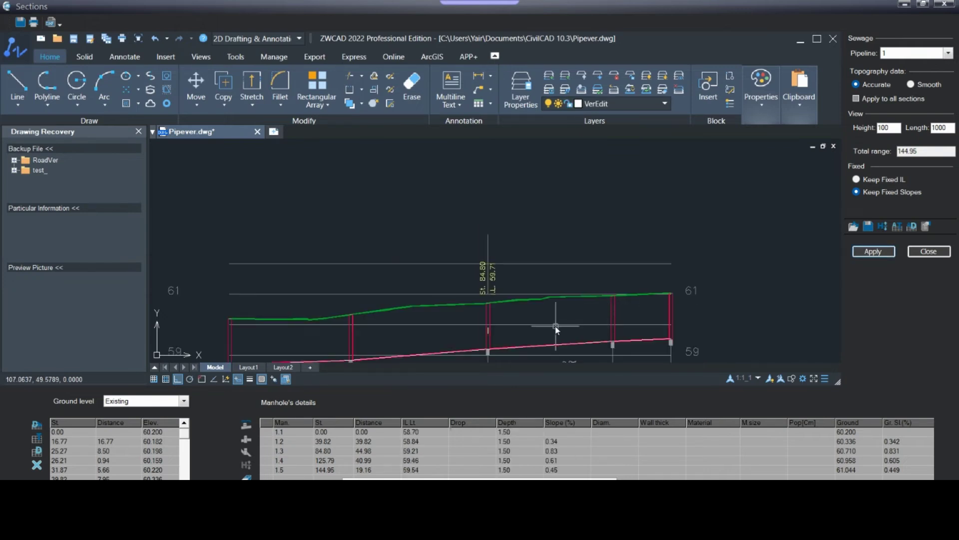
{"action": "scroll", "coordinate": [557, 325], "scroll_direction": "up", "scroll_amount": 3}
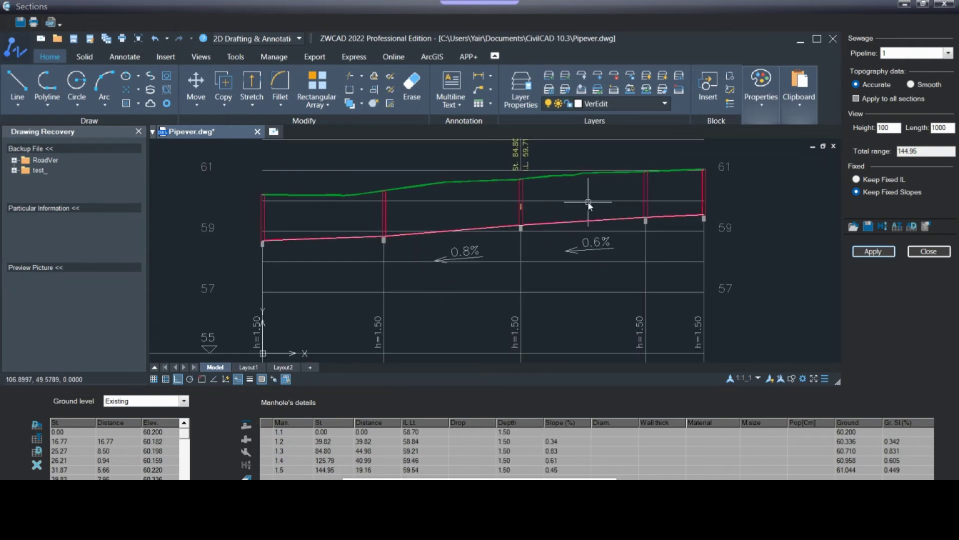
{"action": "left_click", "coordinate": [620, 435]}
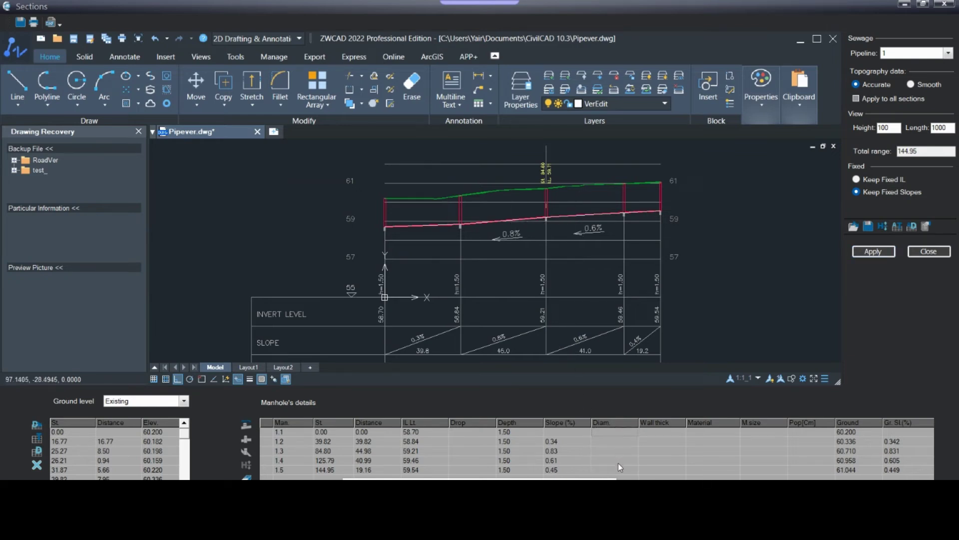
{"action": "left_click_drag", "start_coordinate": [616, 460], "coordinate": [612, 438]}
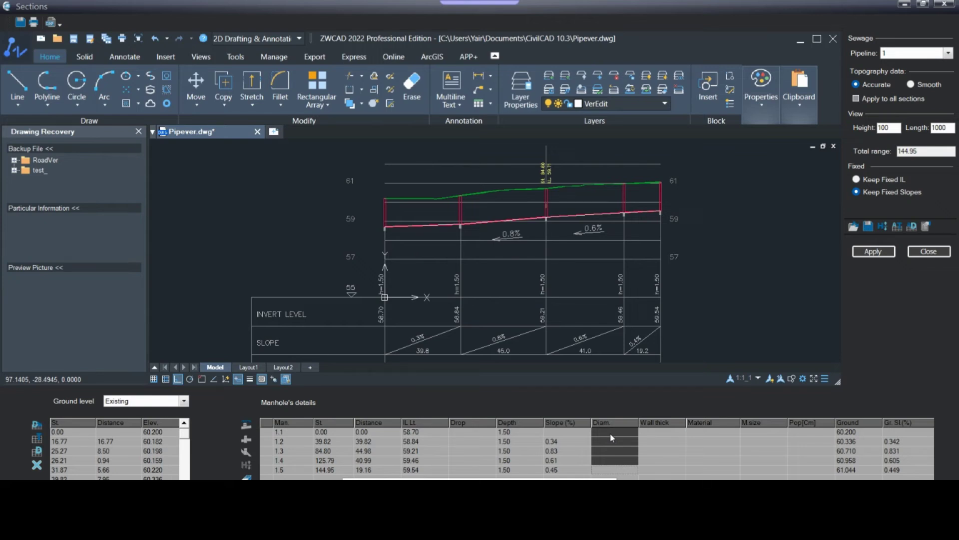
{"action": "left_click_drag", "start_coordinate": [609, 441], "coordinate": [612, 469]}
{"action": "type", "text": "250"}
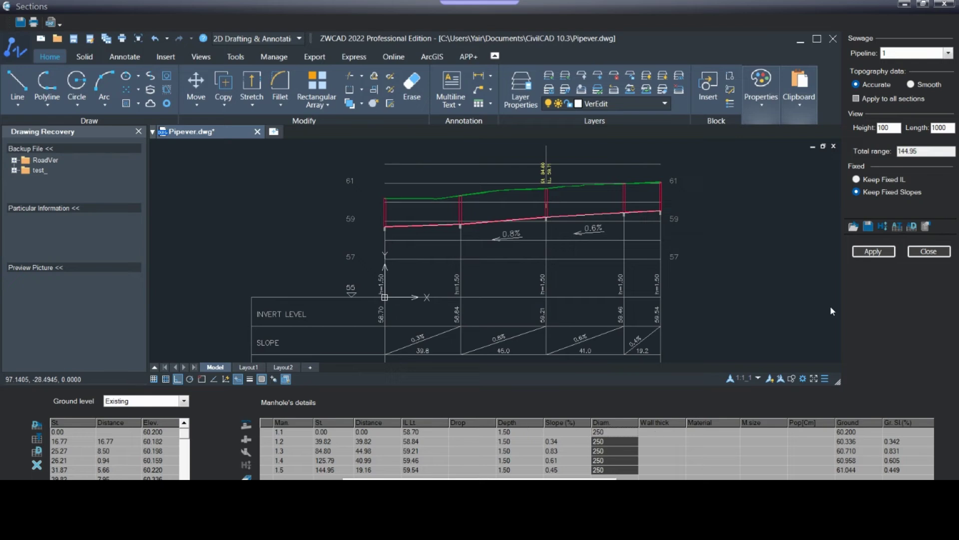
{"action": "left_click", "coordinate": [879, 255]}
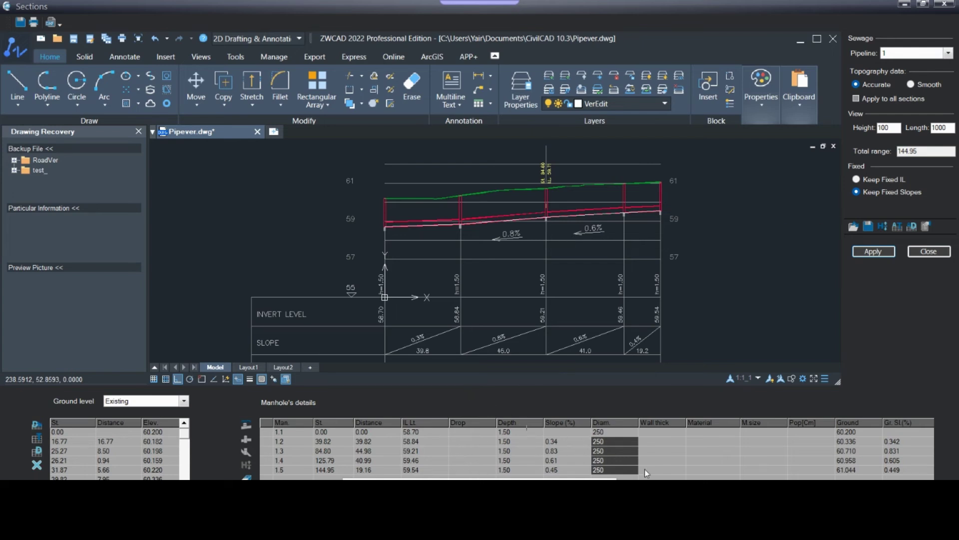
{"action": "left_click", "coordinate": [658, 460]}
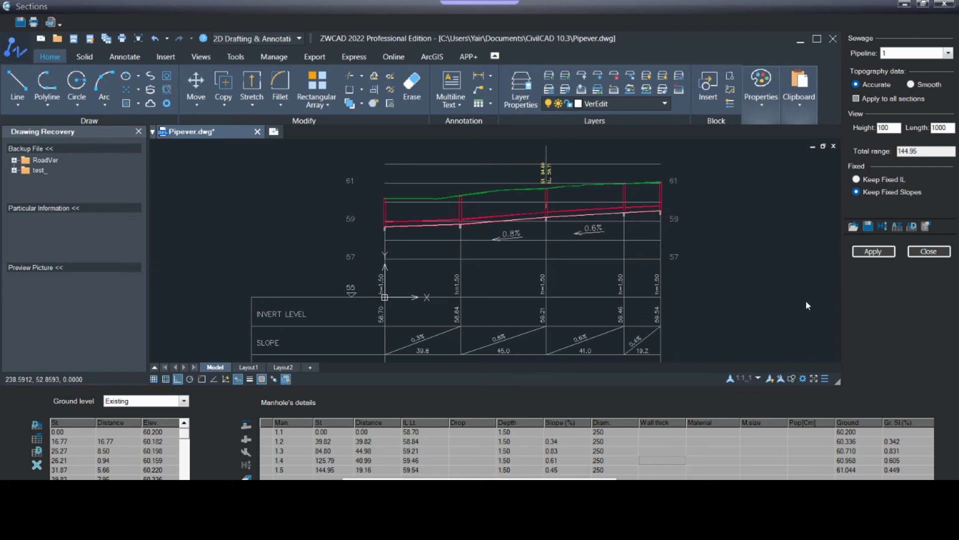
{"action": "left_click", "coordinate": [926, 226]}
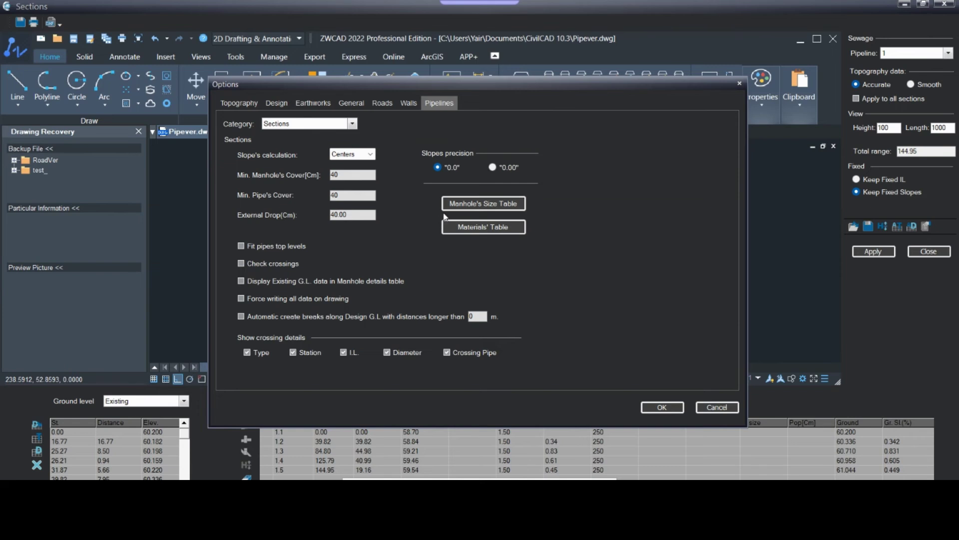
{"action": "left_click", "coordinate": [482, 205]}
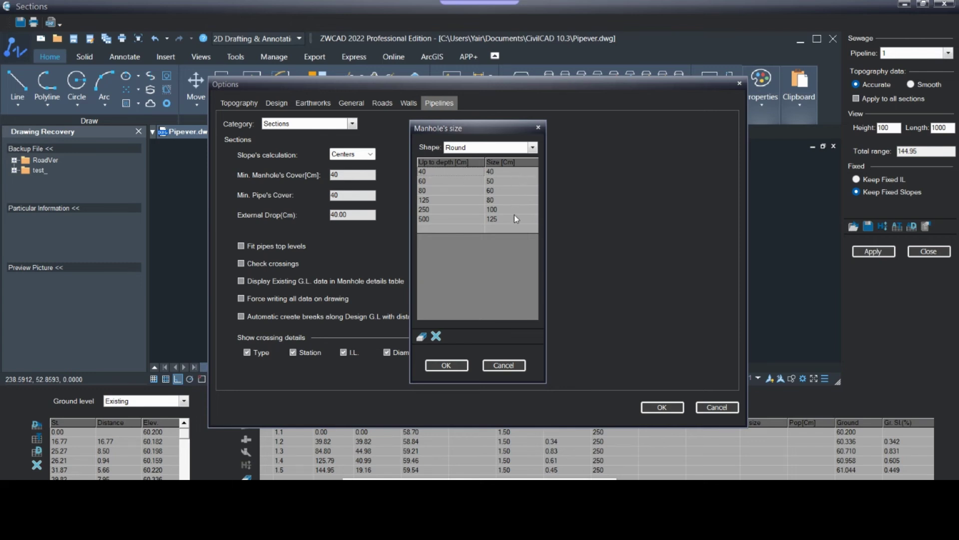
{"action": "left_click", "coordinate": [442, 366]}
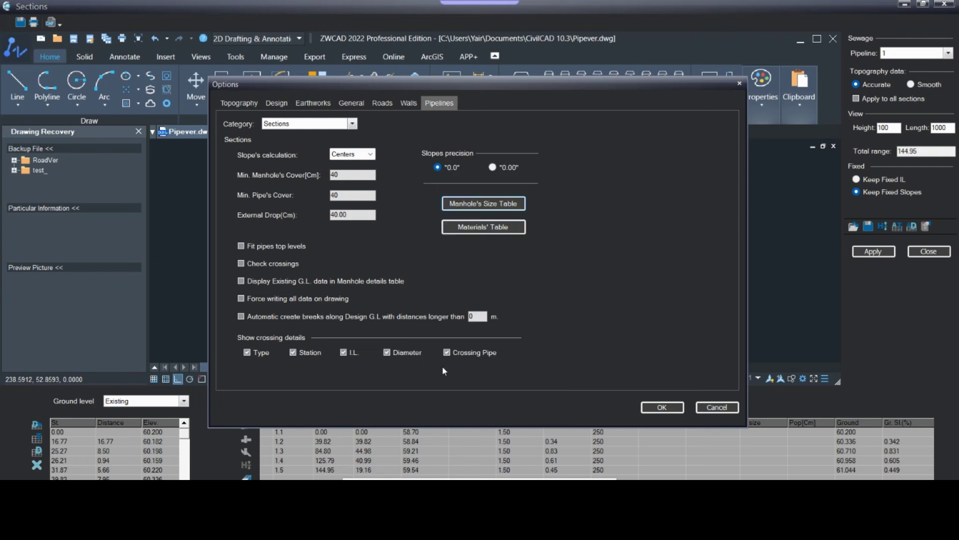
{"action": "left_click", "coordinate": [662, 407]}
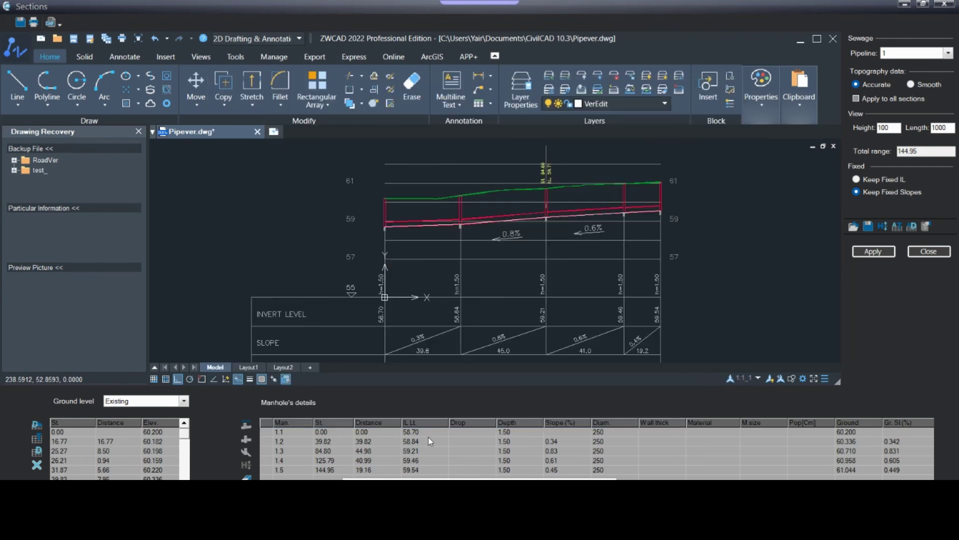
- Size all manholes at 100, calculate the manhole drops, and apply to update inverts
{"action": "left_click", "coordinate": [247, 439]}
{"action": "scroll", "coordinate": [554, 214], "scroll_direction": "up", "scroll_amount": 5}
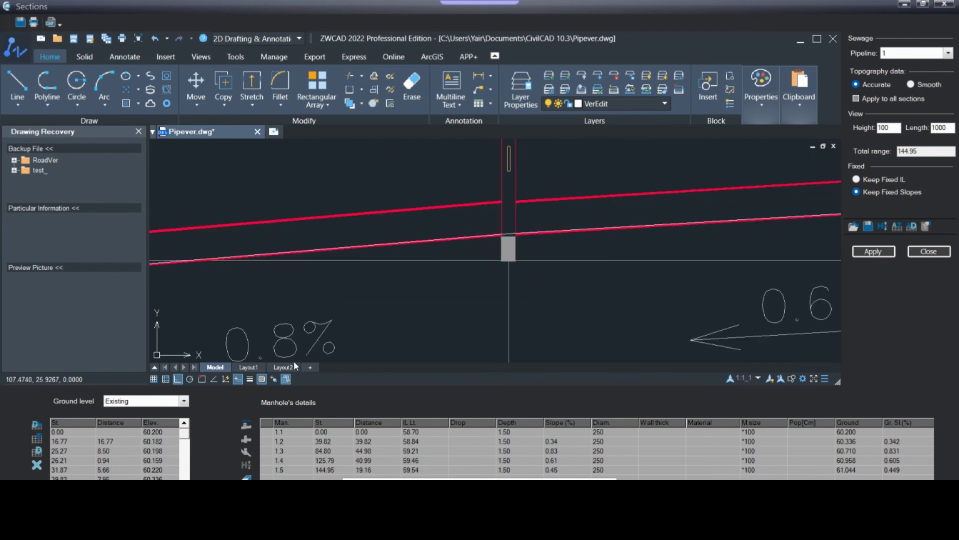
{"action": "left_click", "coordinate": [246, 452]}
{"action": "left_click", "coordinate": [881, 251]}
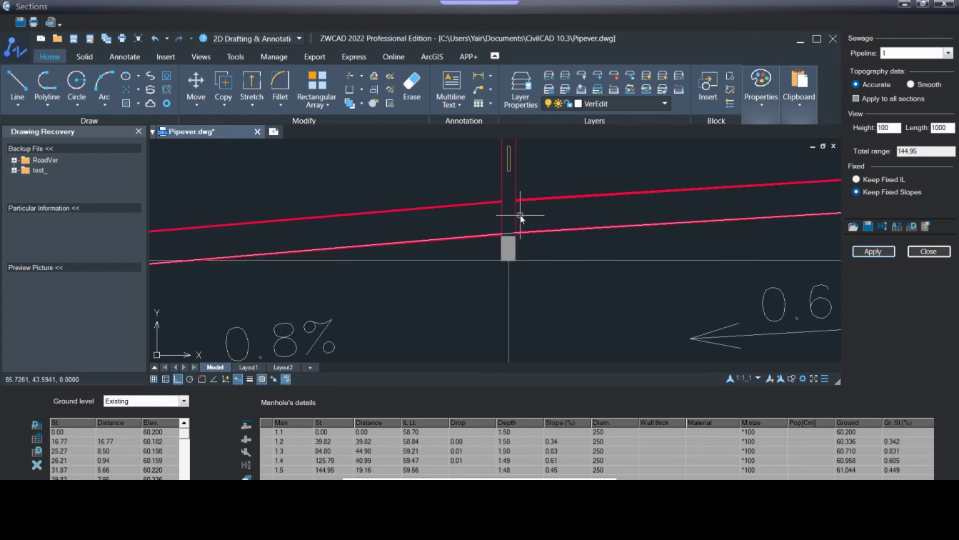
- With Ortho on, lower the invert at manhole 1.3 to 1.80 deep, making the slope 1.3%
{"action": "scroll", "coordinate": [509, 230], "scroll_direction": "down", "scroll_amount": 3}
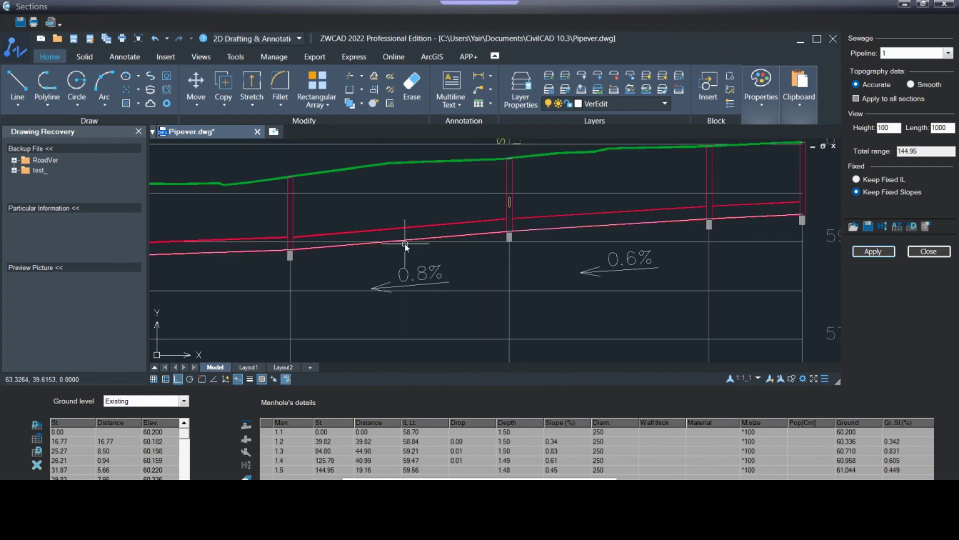
{"action": "scroll", "coordinate": [497, 252], "scroll_direction": "up", "scroll_amount": 2}
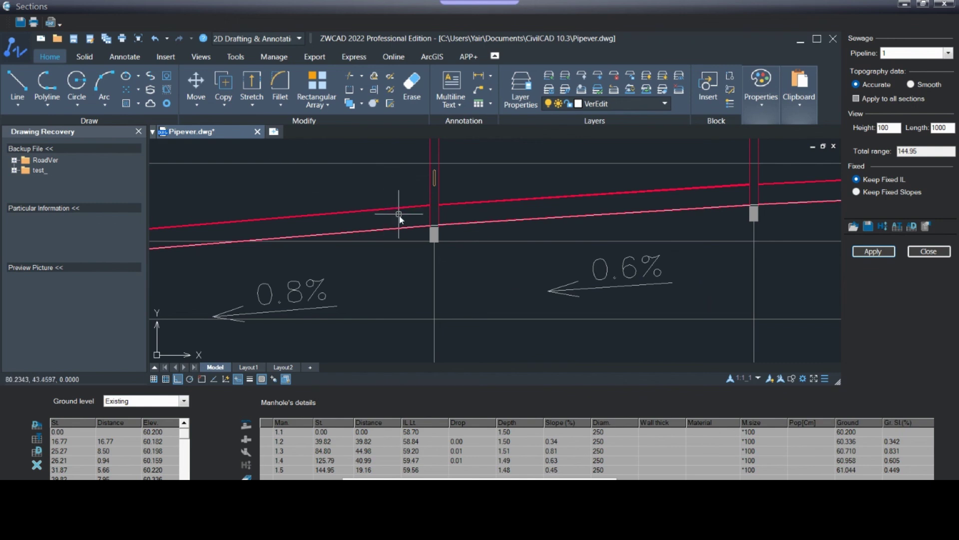
{"action": "scroll", "coordinate": [403, 214], "scroll_direction": "down", "scroll_amount": 2}
{"action": "scroll", "coordinate": [429, 231], "scroll_direction": "up", "scroll_amount": 3}
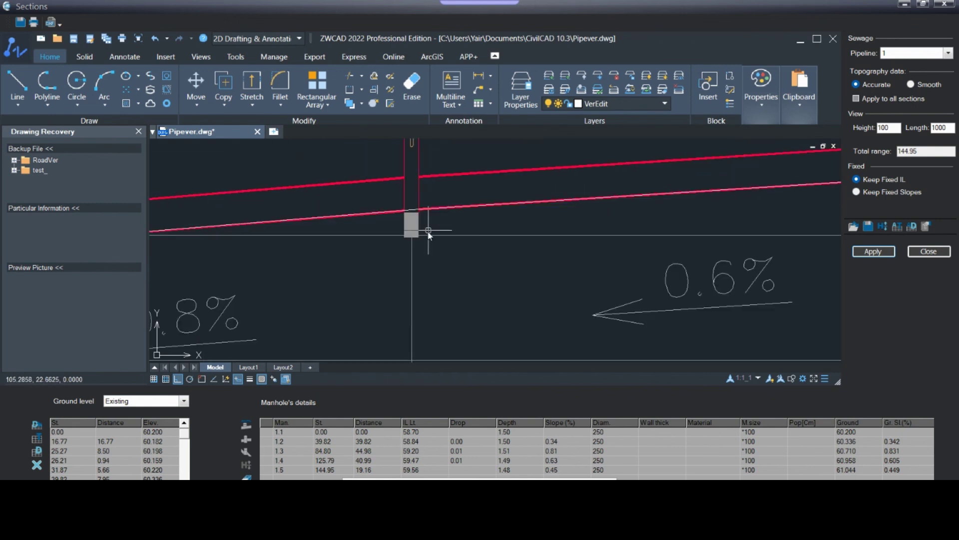
{"action": "left_click", "coordinate": [177, 379]}
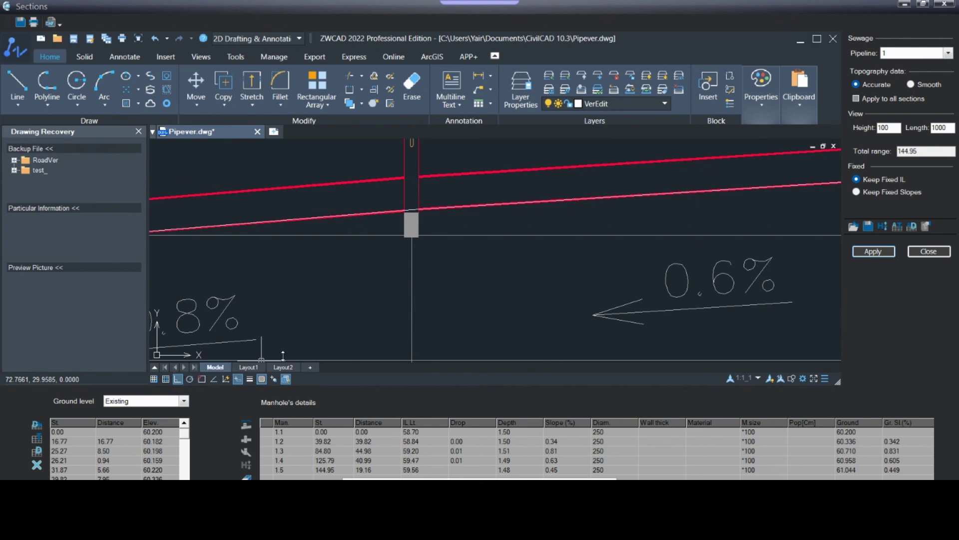
{"action": "left_click", "coordinate": [411, 210]}
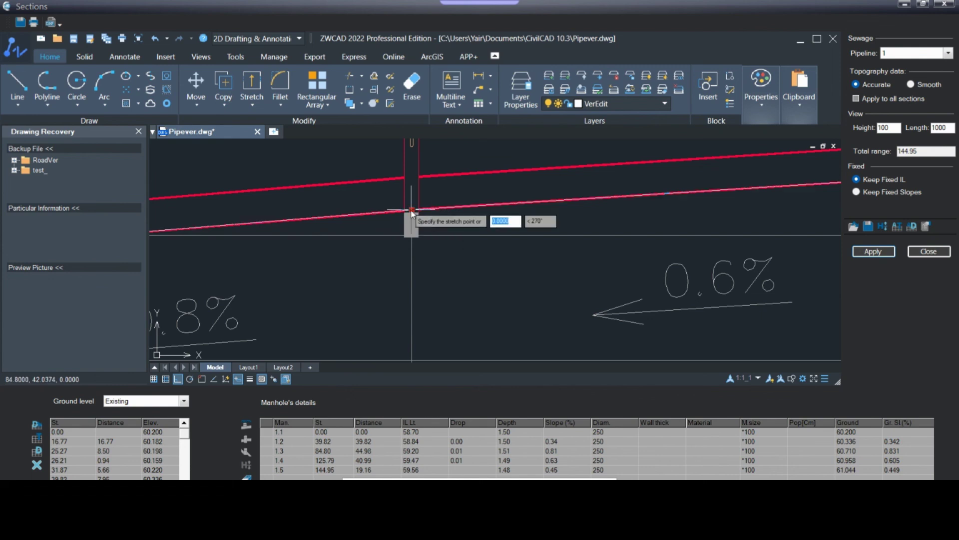
{"action": "left_click", "coordinate": [412, 247]}
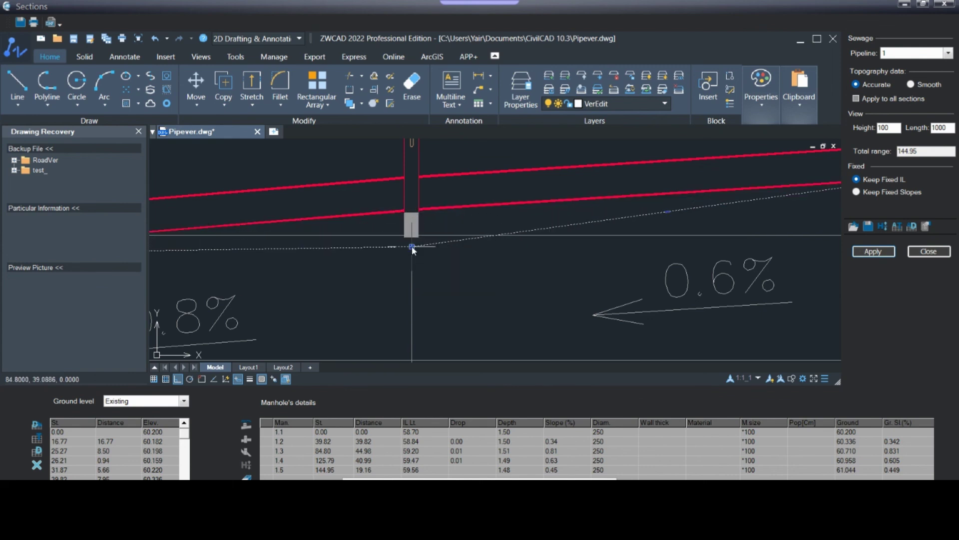
{"action": "left_click", "coordinate": [866, 252]}
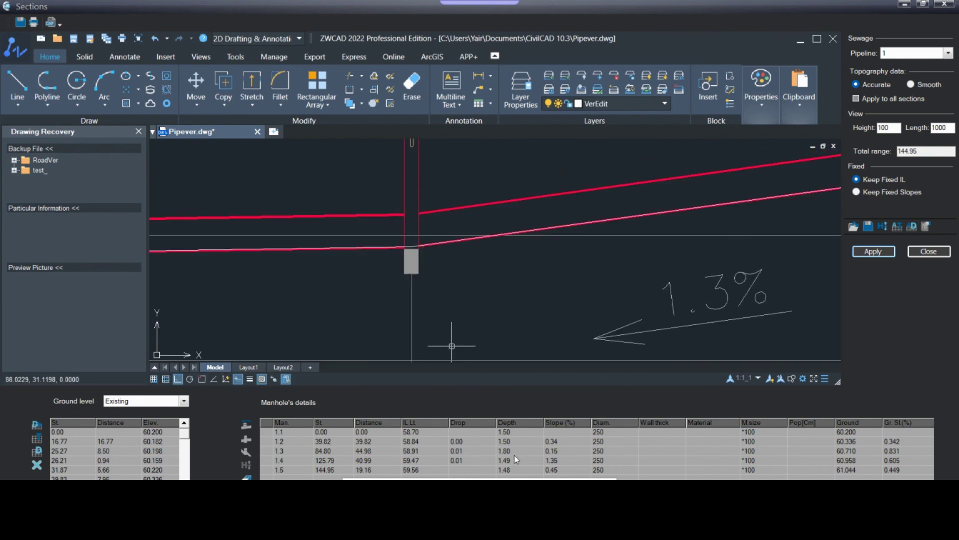
{"action": "scroll", "coordinate": [478, 295], "scroll_direction": "down", "scroll_amount": 3}
{"action": "scroll", "coordinate": [474, 292], "scroll_direction": "up", "scroll_amount": 4}
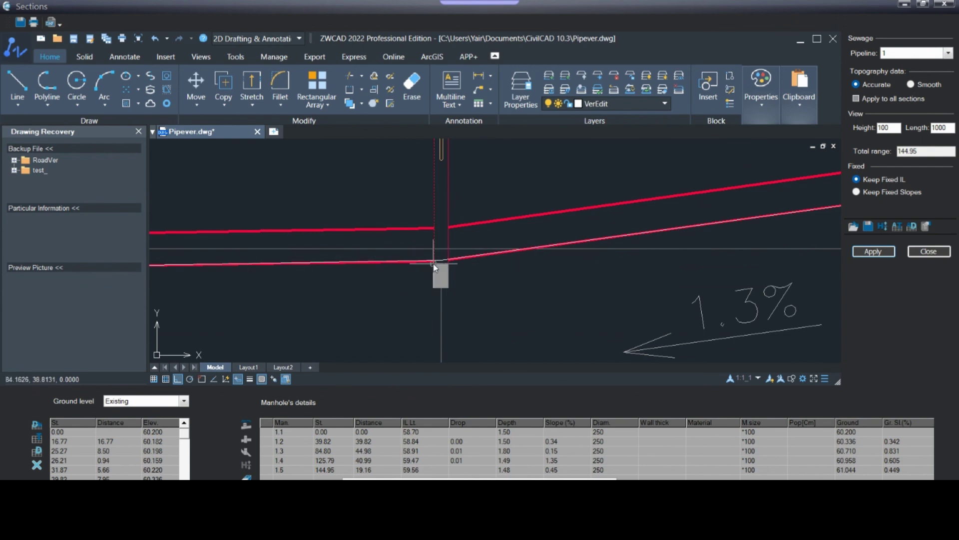
{"action": "scroll", "coordinate": [443, 269], "scroll_direction": "down", "scroll_amount": 3}
{"action": "scroll", "coordinate": [464, 270], "scroll_direction": "down", "scroll_amount": 3}
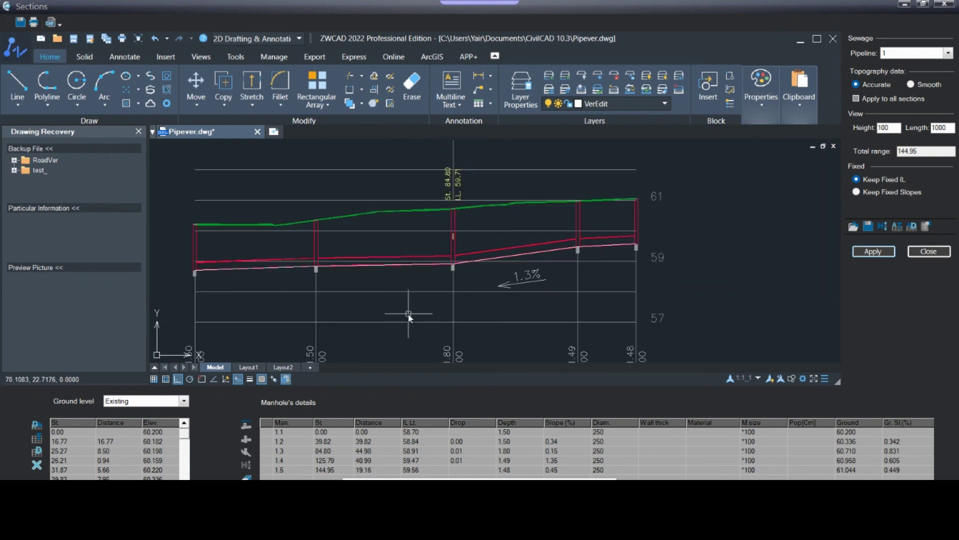
{"action": "scroll", "coordinate": [407, 316], "scroll_direction": "down", "scroll_amount": 2}
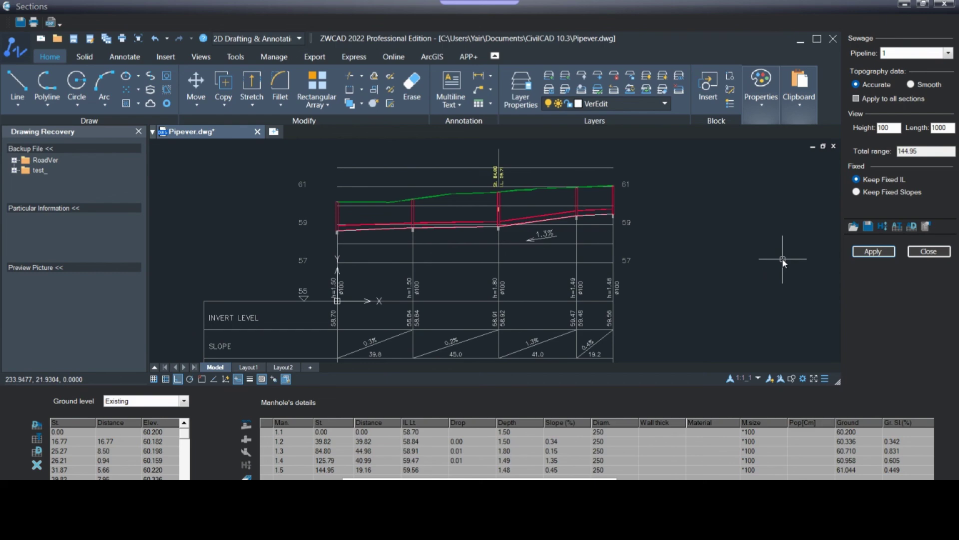